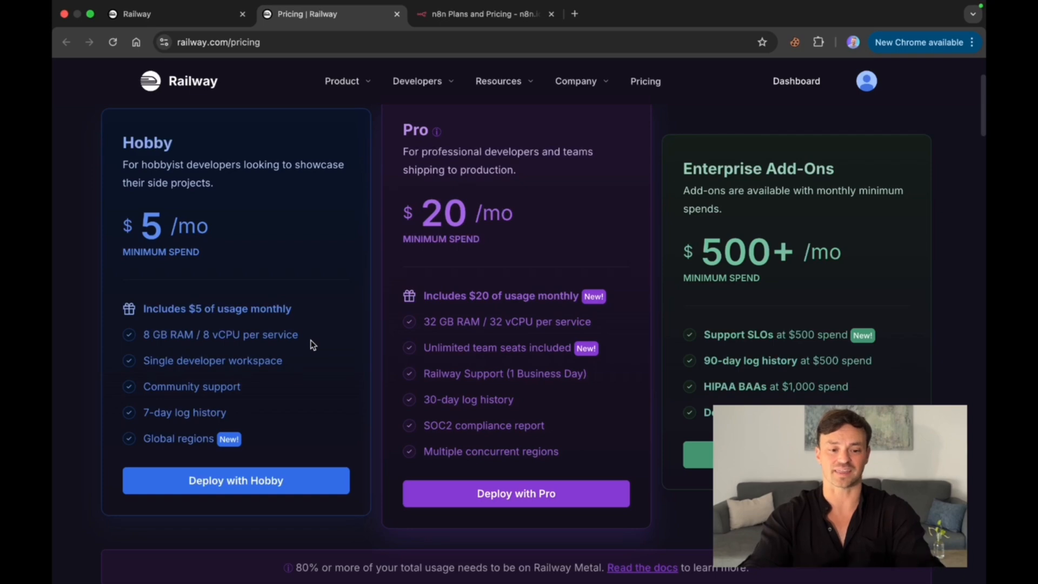
Step: Compare Railway's Hobby and Pro pricing with n8n's own Starter and Pro plans, switching the n8n prices to monthly billing
{"action": "scroll", "coordinate": [312, 344], "scroll_direction": "up", "scroll_amount": 1}
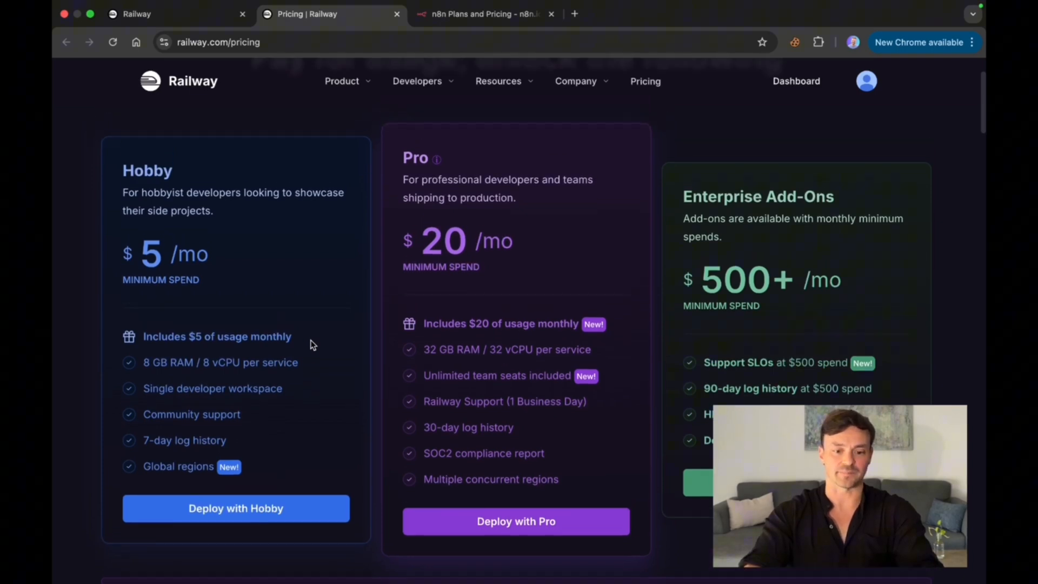
{"action": "left_click", "coordinate": [488, 17]}
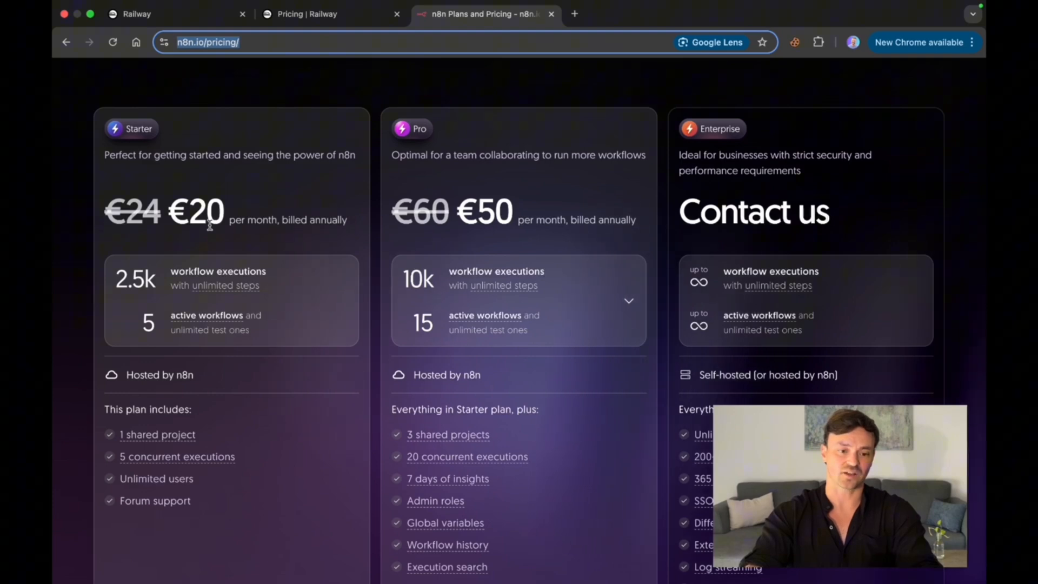
{"action": "scroll", "coordinate": [225, 219], "scroll_direction": "up", "scroll_amount": 4}
{"action": "left_click", "coordinate": [503, 171]}
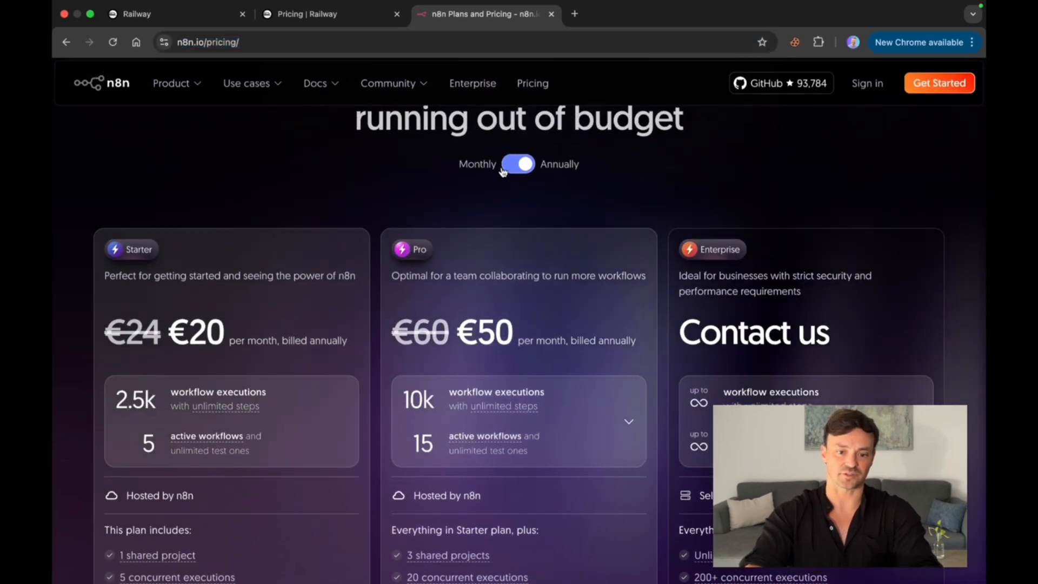
{"action": "left_click", "coordinate": [503, 171]}
{"action": "scroll", "coordinate": [224, 312], "scroll_direction": "down", "scroll_amount": 1}
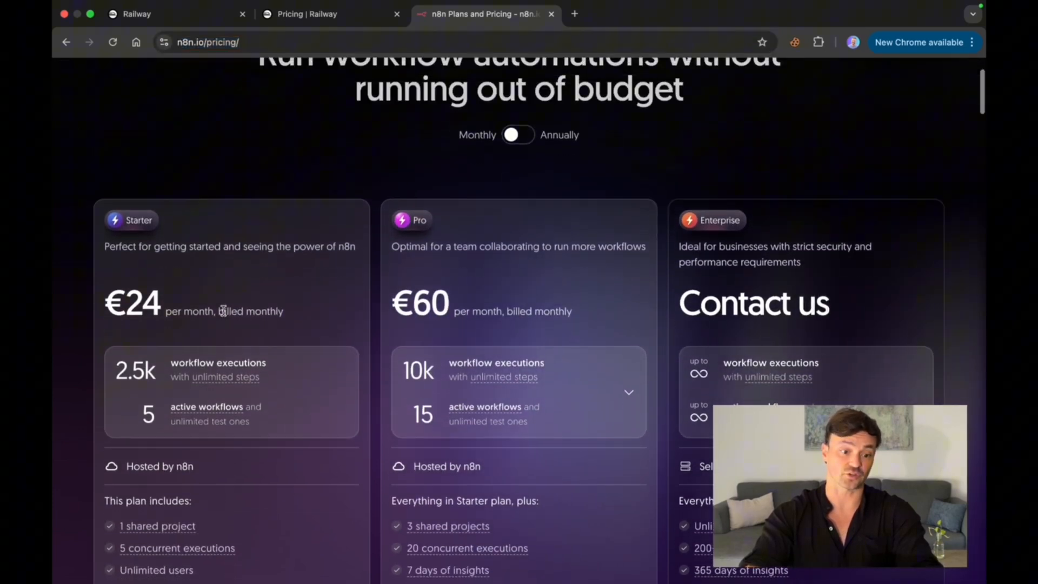
{"action": "scroll", "coordinate": [223, 311], "scroll_direction": "down", "scroll_amount": 1}
{"action": "scroll", "coordinate": [223, 311], "scroll_direction": "down", "scroll_amount": 2}
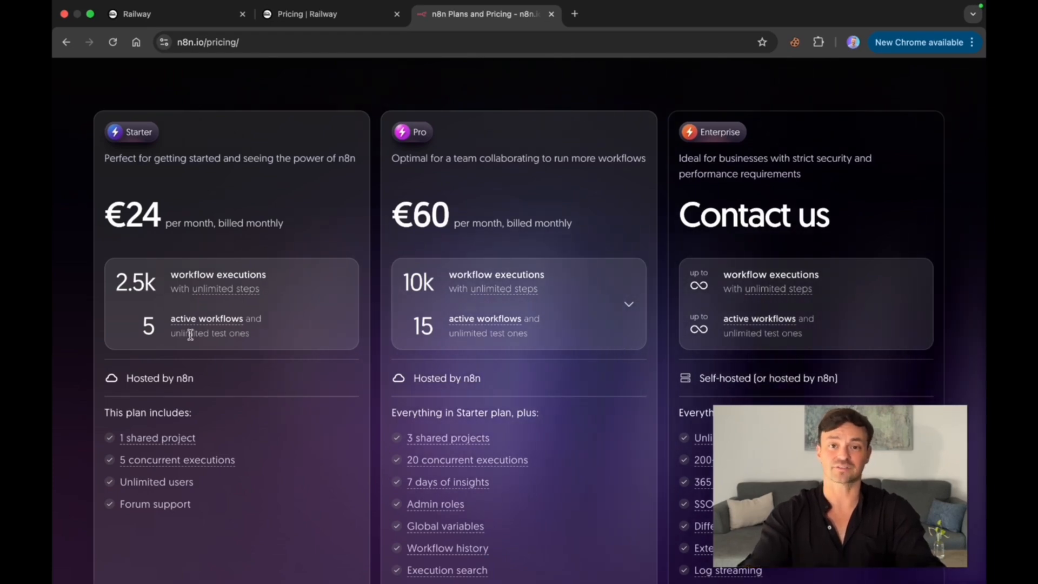
{"action": "scroll", "coordinate": [190, 334], "scroll_direction": "up", "scroll_amount": 2}
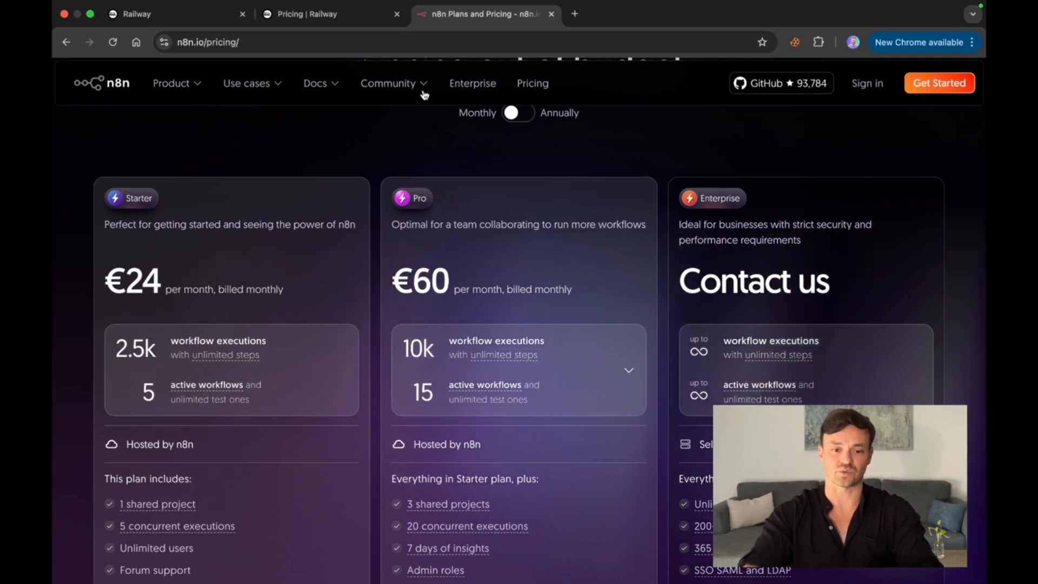
{"action": "left_click", "coordinate": [333, 21]}
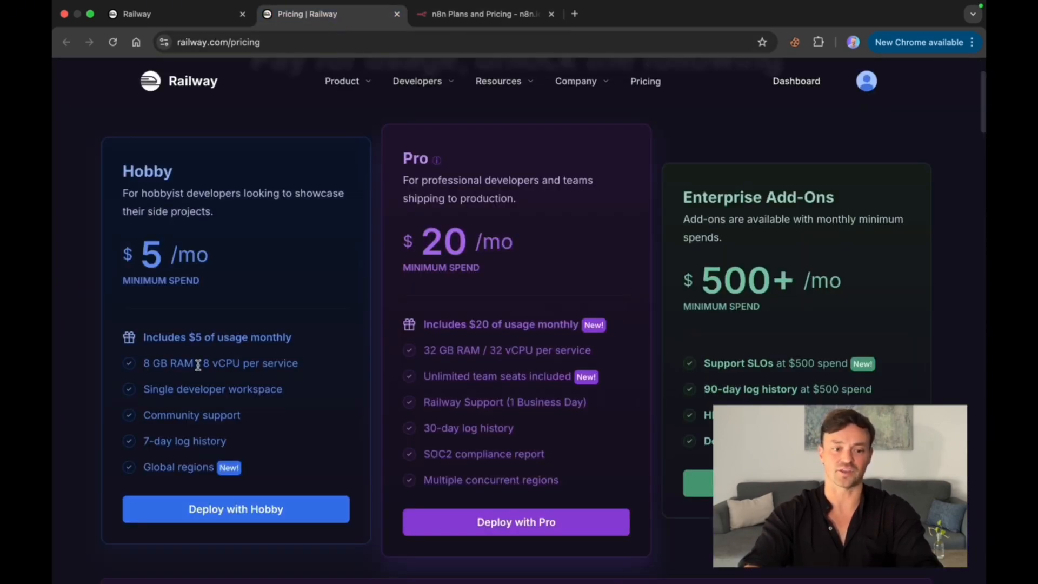
Step: Sign in to Railway from its home page with a Google account
{"action": "left_click", "coordinate": [174, 14]}
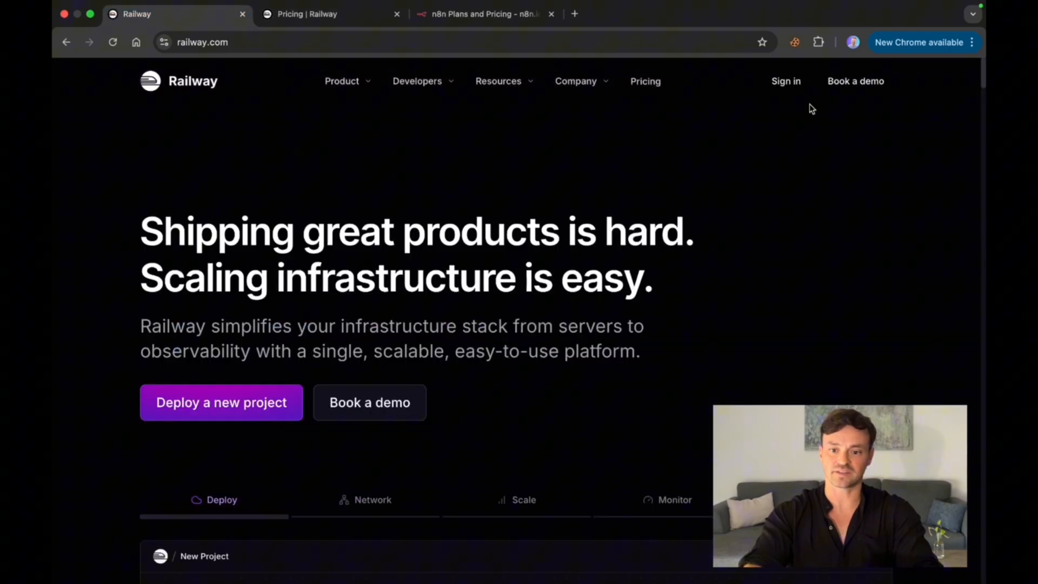
{"action": "left_click", "coordinate": [787, 81]}
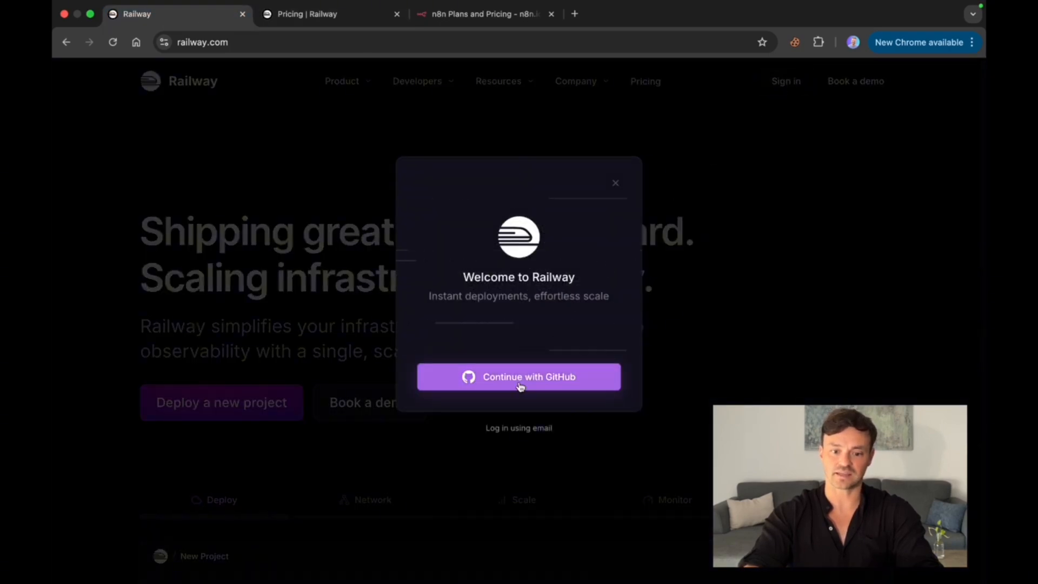
{"action": "left_click", "coordinate": [521, 430]}
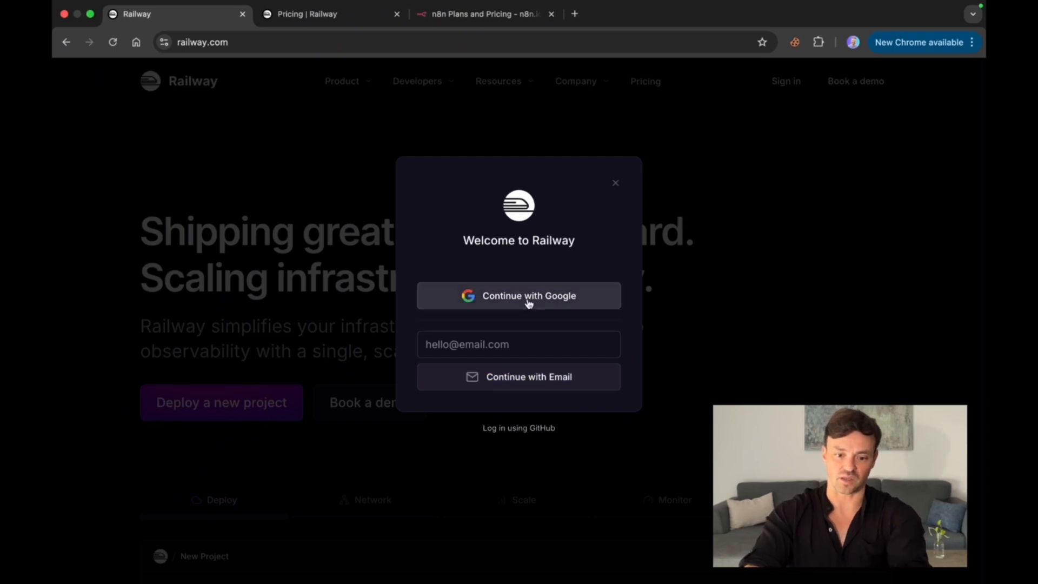
{"action": "left_click", "coordinate": [529, 303]}
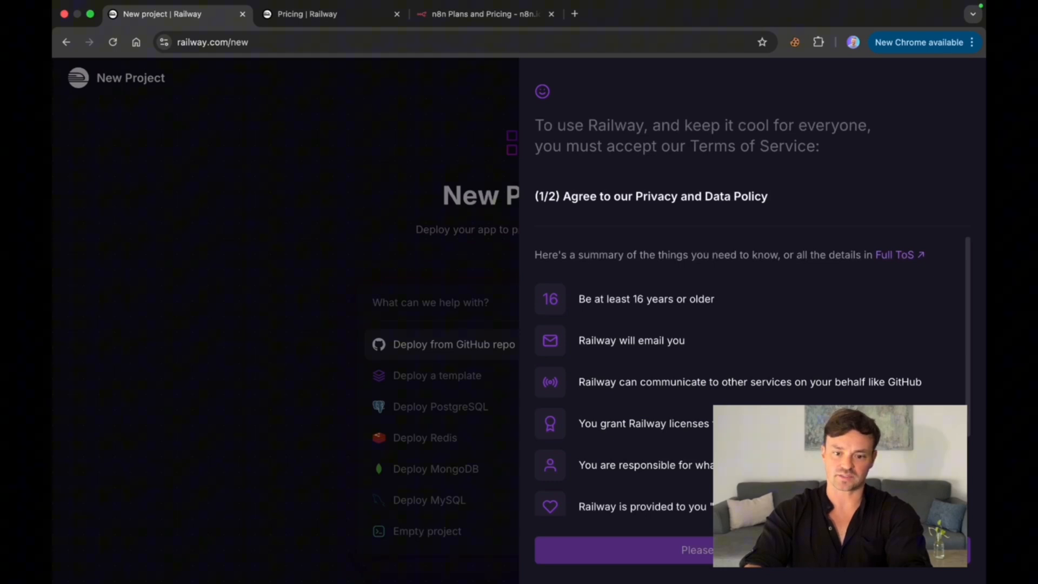
Step: Read through and accept Railway's Privacy and Data Policy and its Fair Use Policy
{"action": "scroll", "coordinate": [752, 395], "scroll_direction": "down", "scroll_amount": 4}
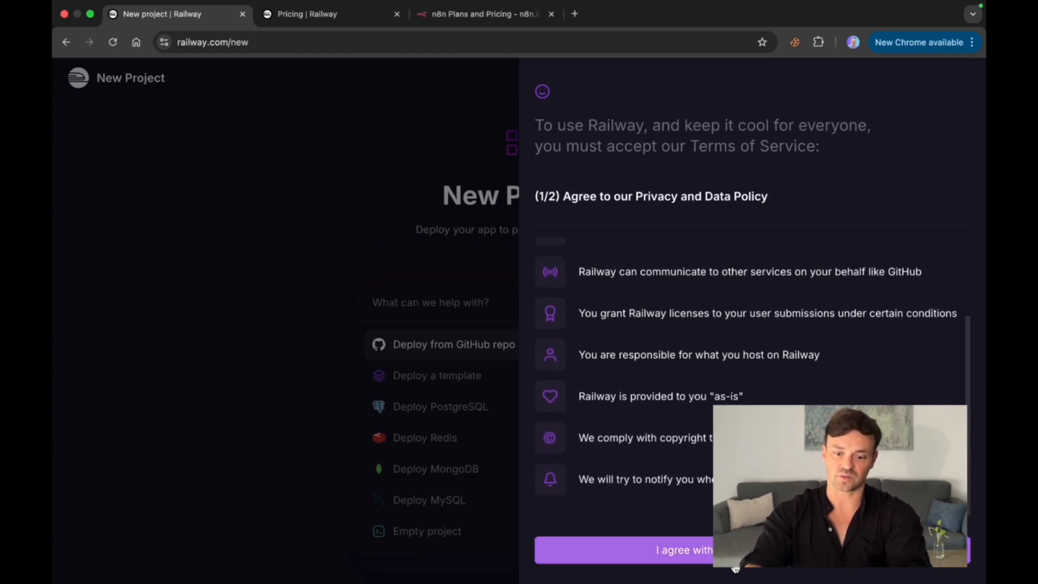
{"action": "left_click", "coordinate": [735, 563]}
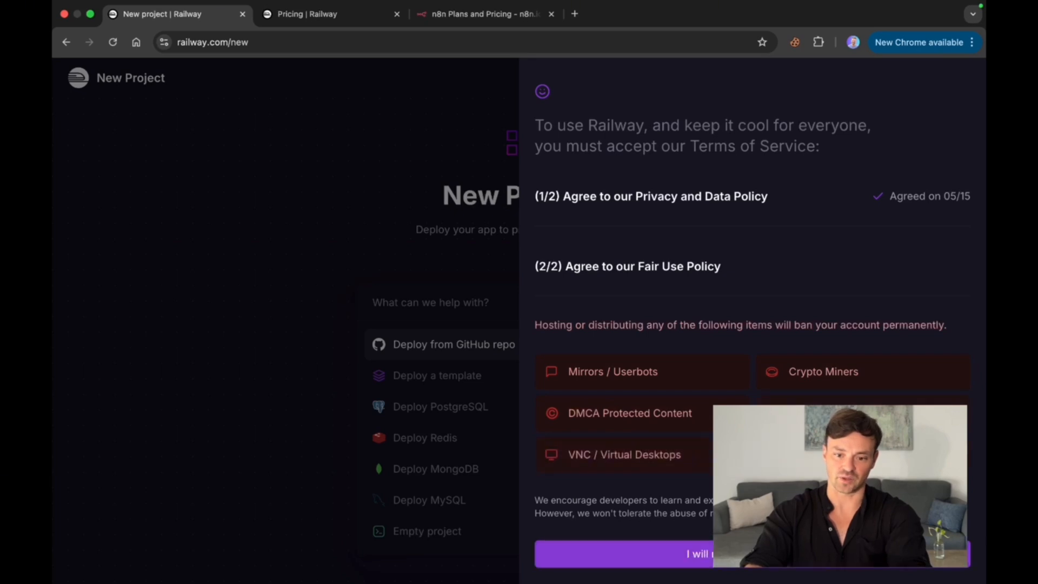
{"action": "left_click", "coordinate": [734, 560]}
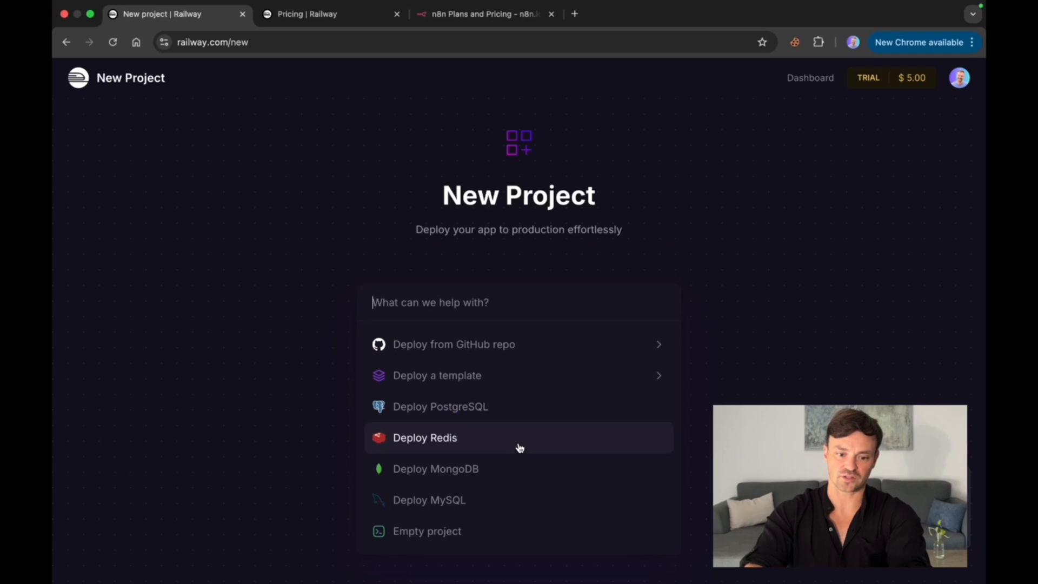
{"action": "type", "text": "n8n"}
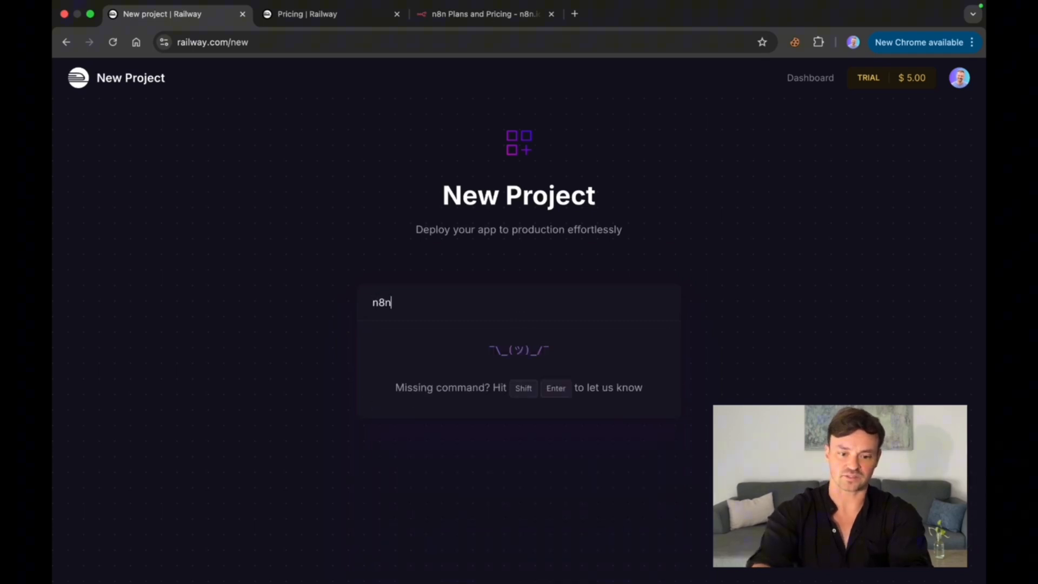
{"action": "key", "text": "BackSpace"}
{"action": "key", "text": "BackSpace"}
{"action": "key", "text": "BackSpace"}
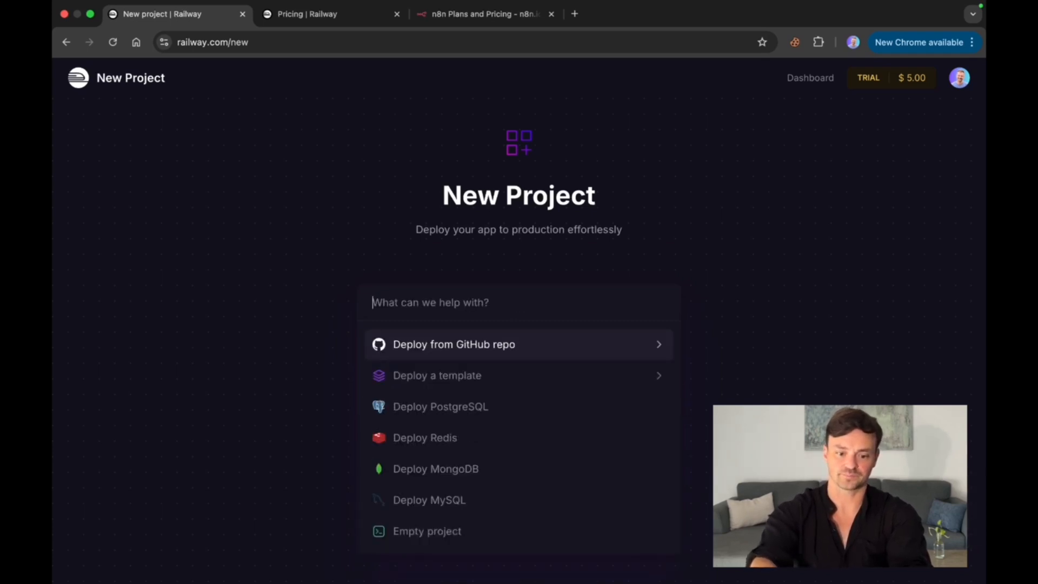
Step: Create a new project from the N8N (w/ workers) template, review its services and deploy it
{"action": "left_click", "coordinate": [527, 381]}
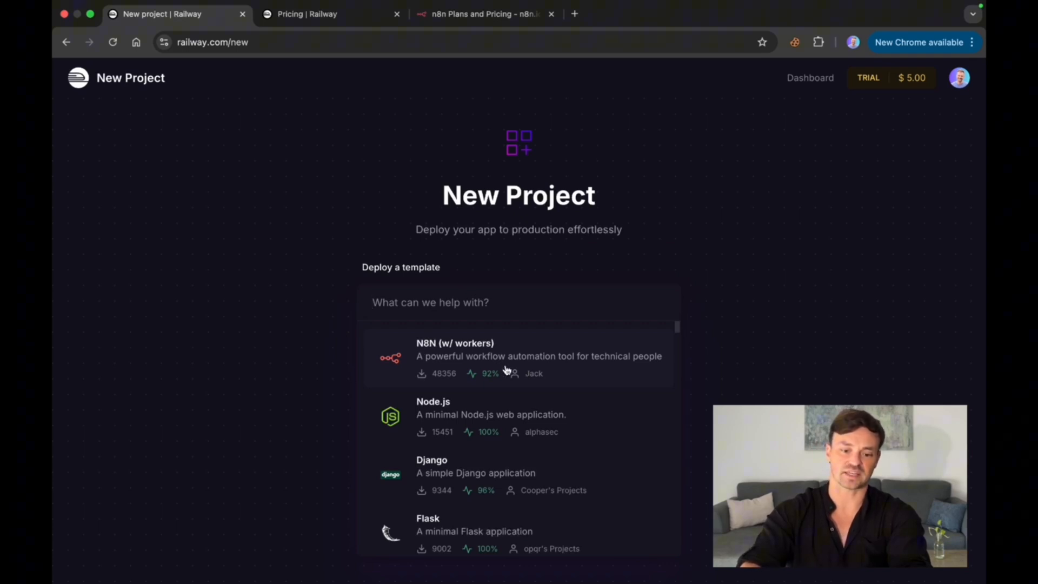
{"action": "left_click", "coordinate": [508, 374]}
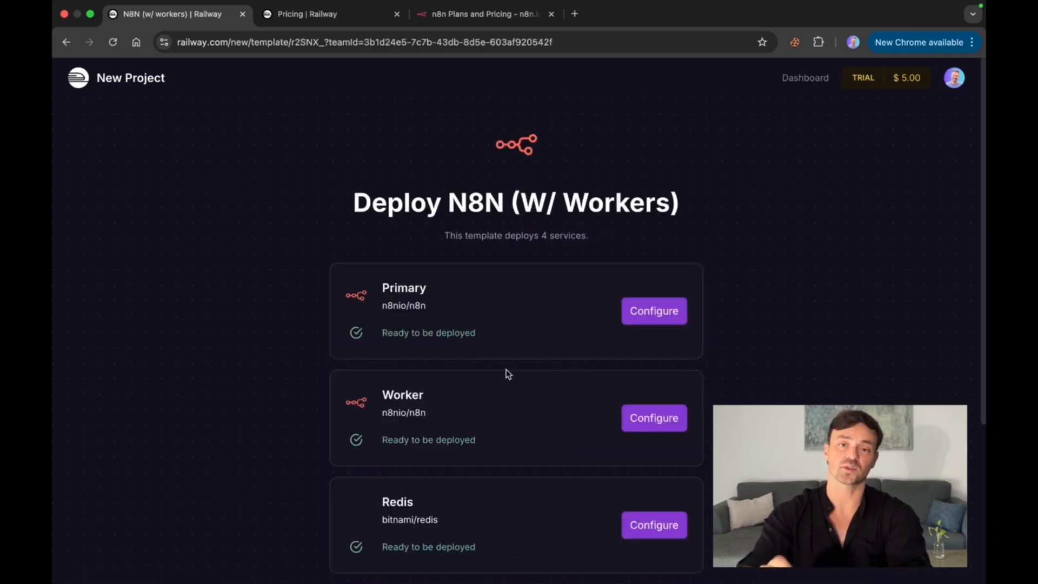
{"action": "scroll", "coordinate": [518, 356], "scroll_direction": "down", "scroll_amount": 2}
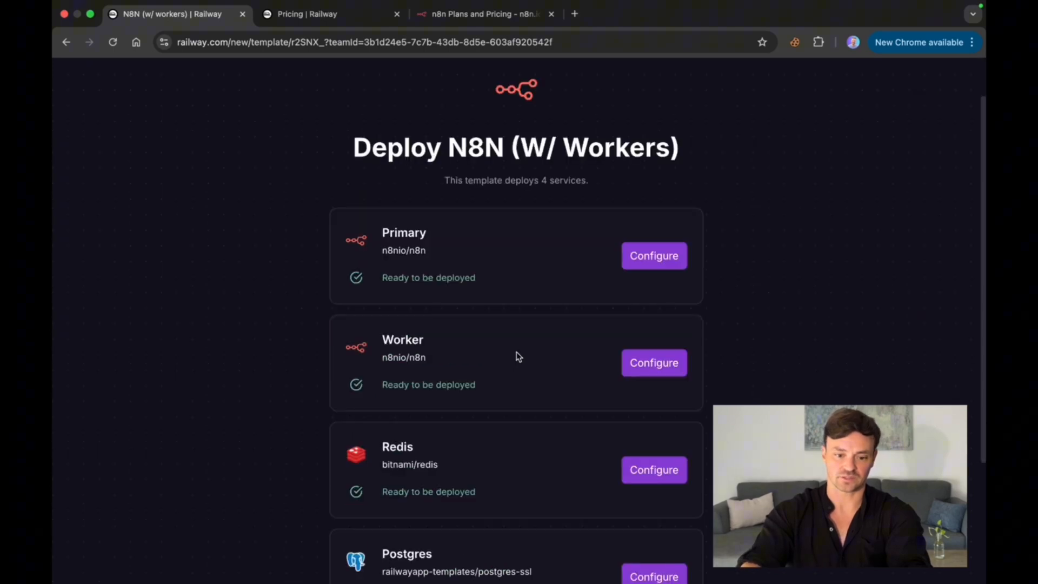
{"action": "scroll", "coordinate": [510, 410], "scroll_direction": "down", "scroll_amount": 3}
{"action": "scroll", "coordinate": [534, 183], "scroll_direction": "up", "scroll_amount": 4}
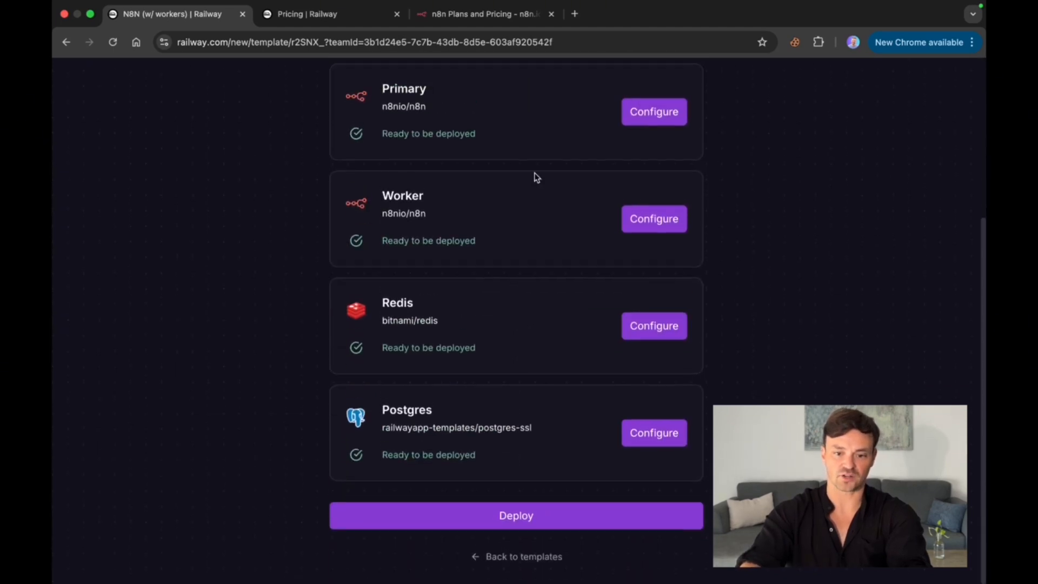
{"action": "scroll", "coordinate": [511, 377], "scroll_direction": "down", "scroll_amount": 4}
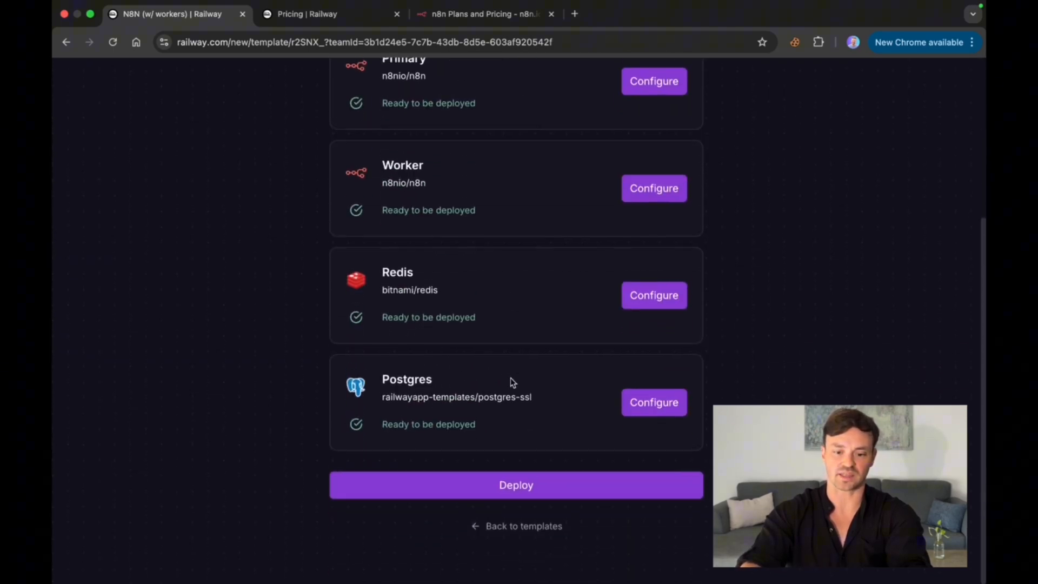
{"action": "scroll", "coordinate": [510, 380], "scroll_direction": "up", "scroll_amount": 1}
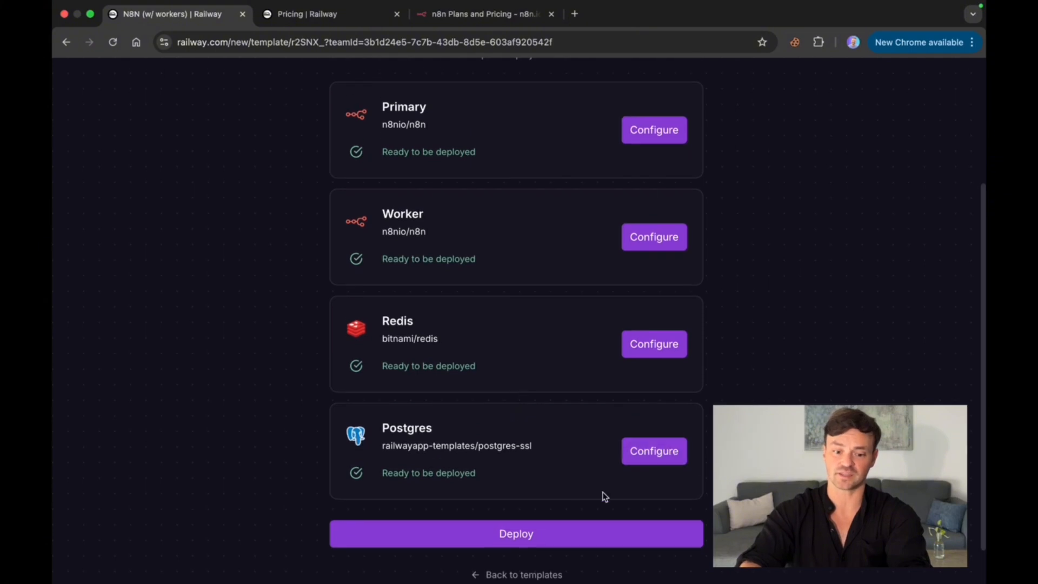
{"action": "left_click", "coordinate": [520, 540]}
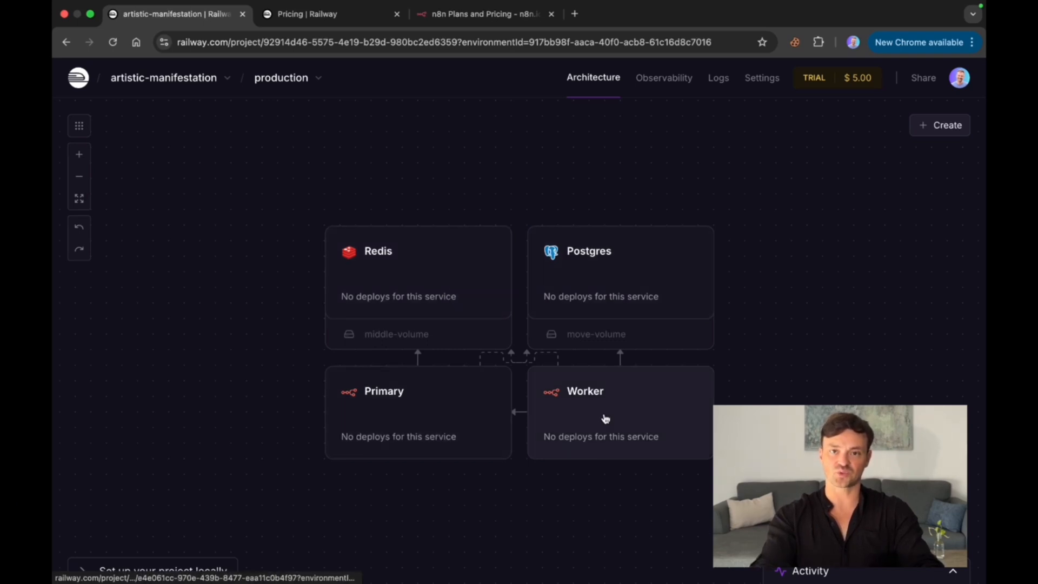
Step: Go to the plan upgrade options from the Primary service and choose the Hobby plan at $5 per month
{"action": "left_click", "coordinate": [454, 423]}
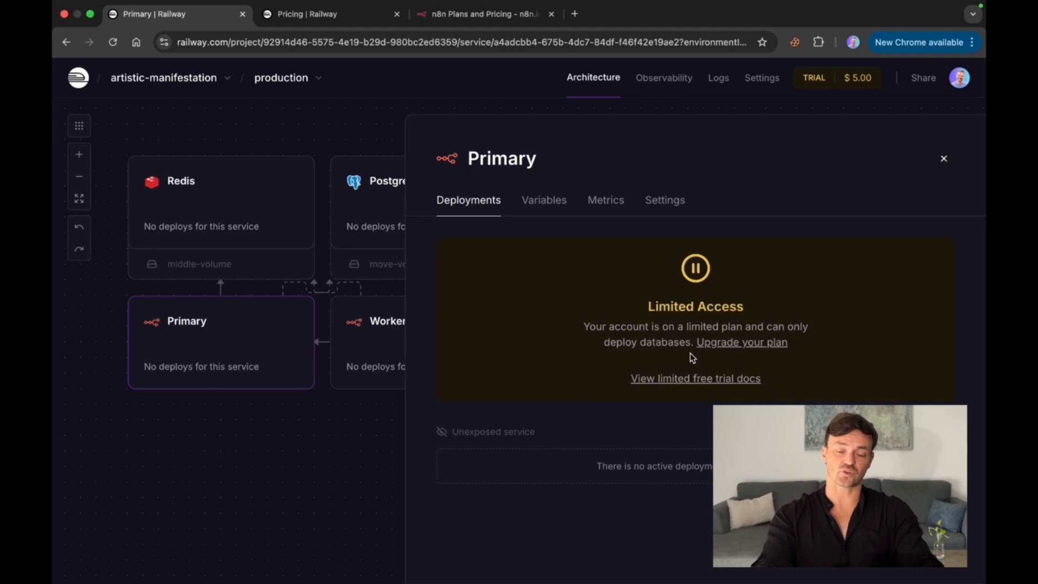
{"action": "left_click", "coordinate": [722, 344]}
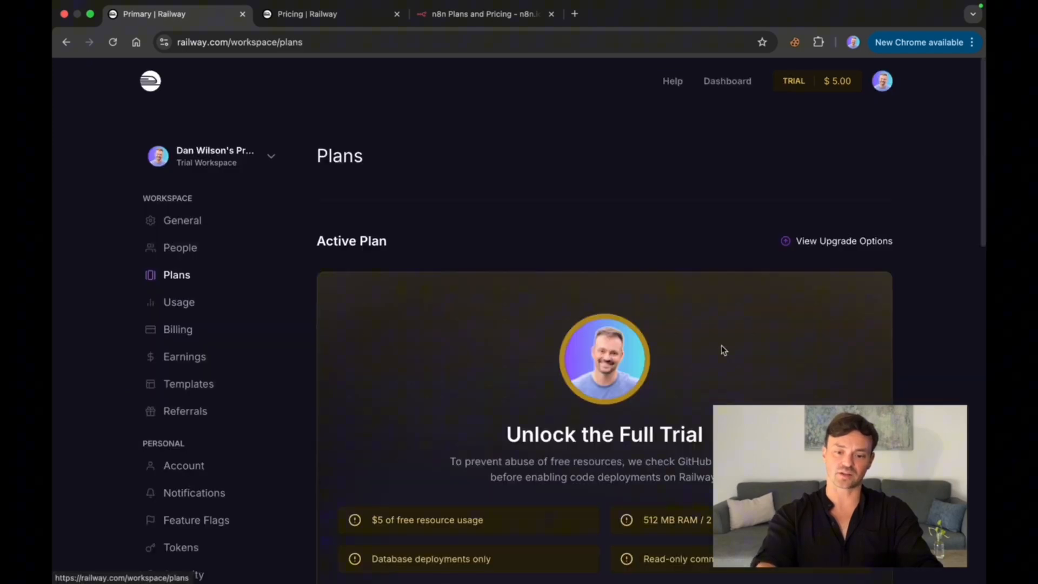
{"action": "scroll", "coordinate": [642, 429], "scroll_direction": "down", "scroll_amount": 5}
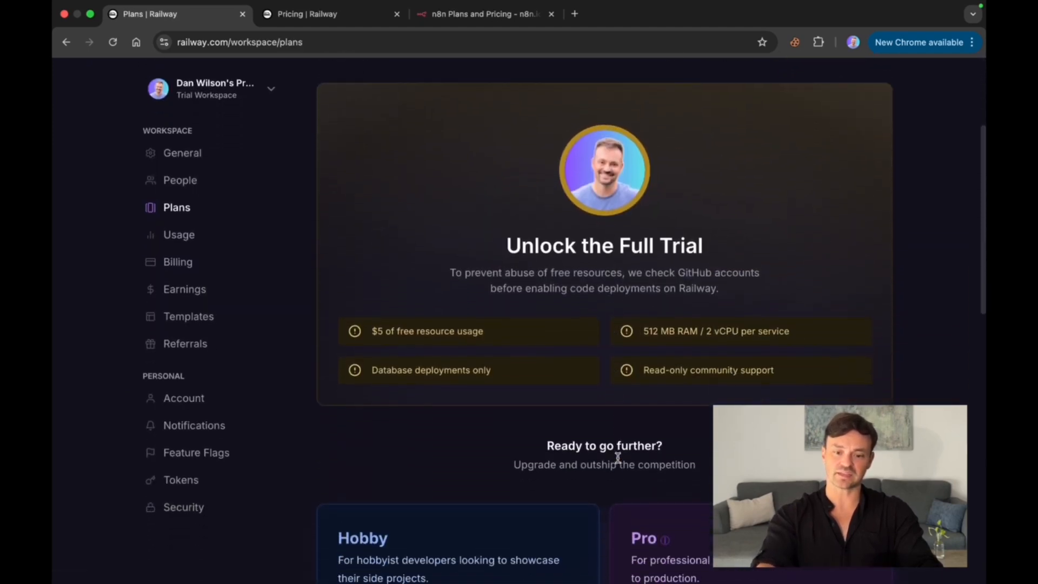
{"action": "scroll", "coordinate": [611, 392], "scroll_direction": "down", "scroll_amount": 10}
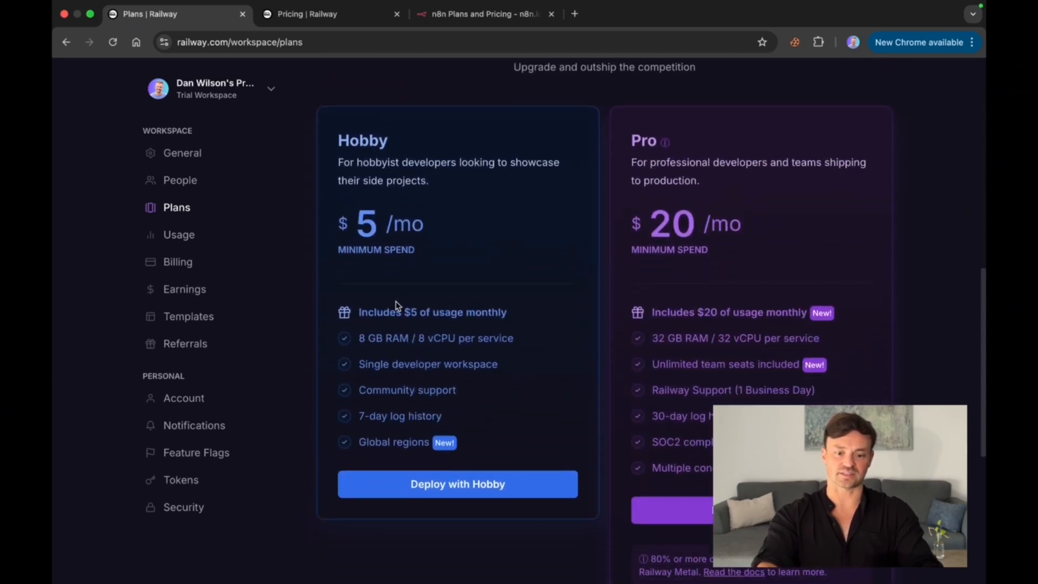
{"action": "left_click", "coordinate": [436, 493]}
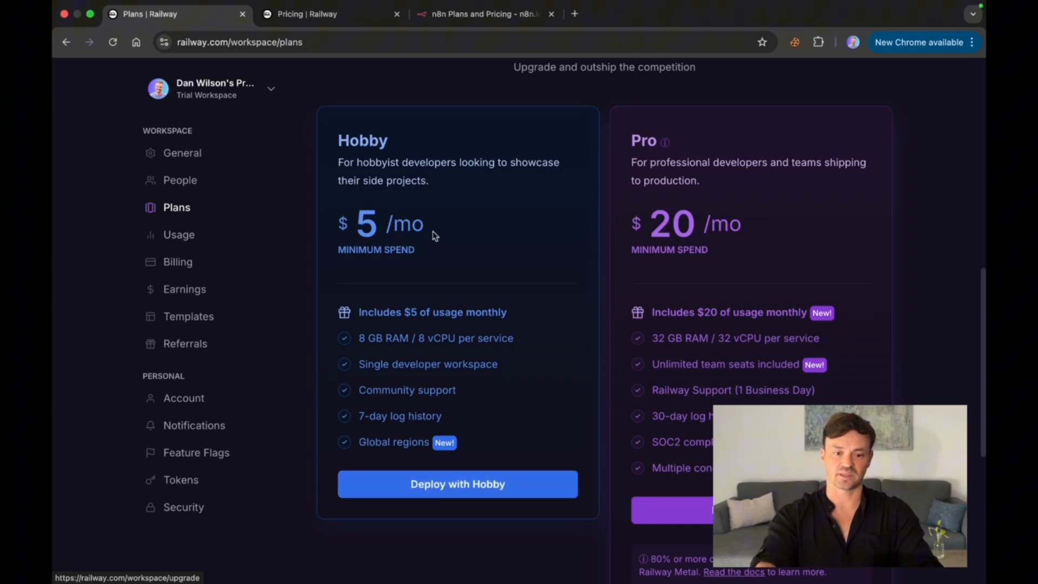
{"action": "left_click", "coordinate": [455, 493]}
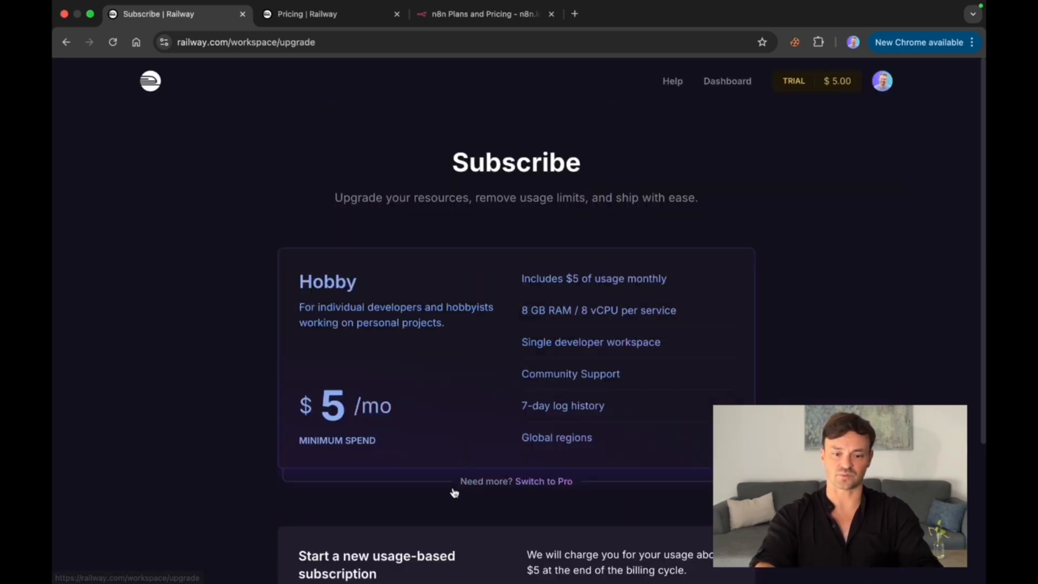
Step: Subscribe to the Hobby plan using the saved Link payment card
{"action": "scroll", "coordinate": [513, 452], "scroll_direction": "down", "scroll_amount": 4}
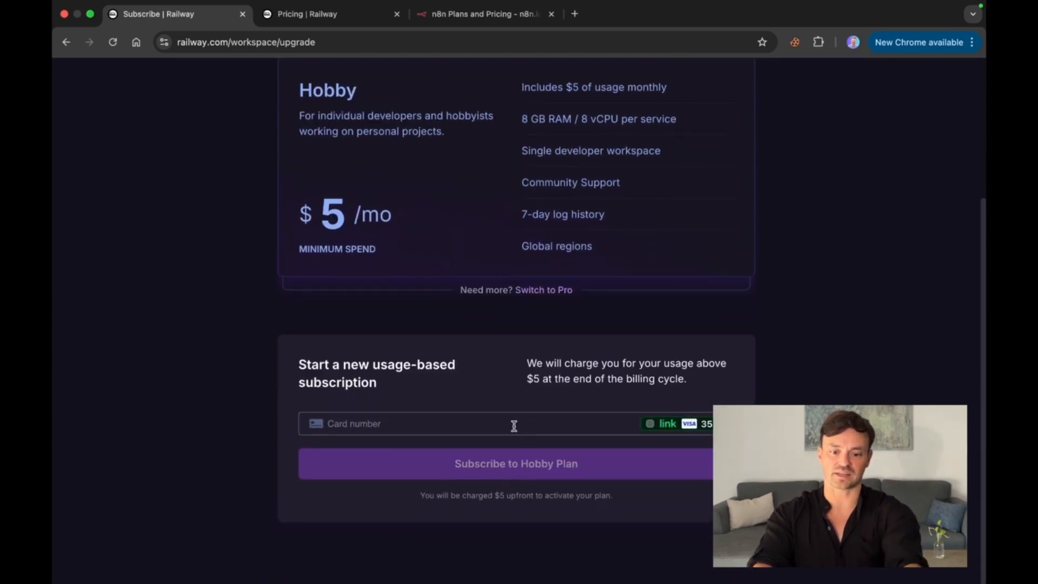
{"action": "left_click", "coordinate": [700, 426]}
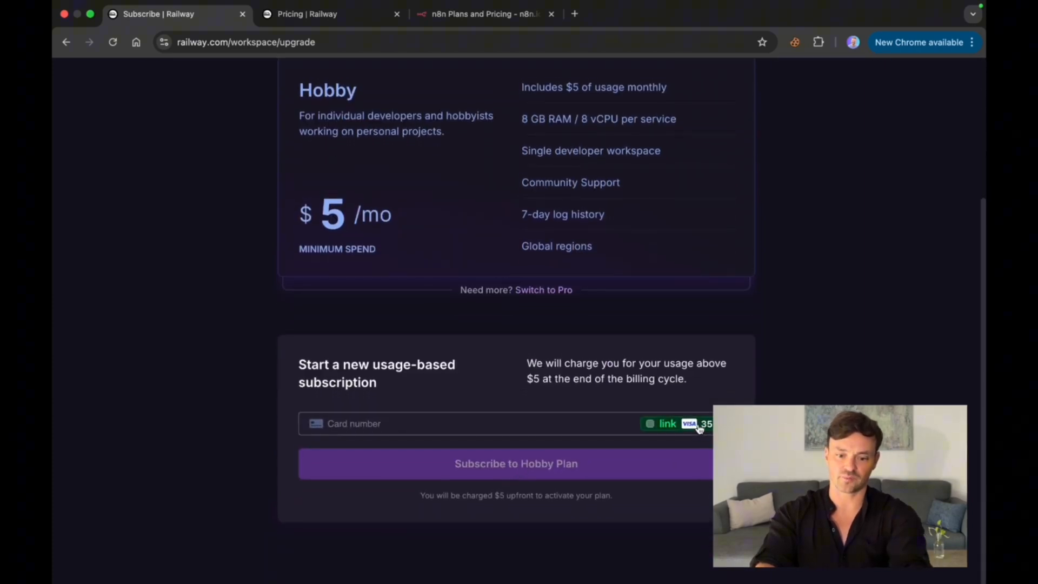
{"action": "left_click", "coordinate": [529, 471]}
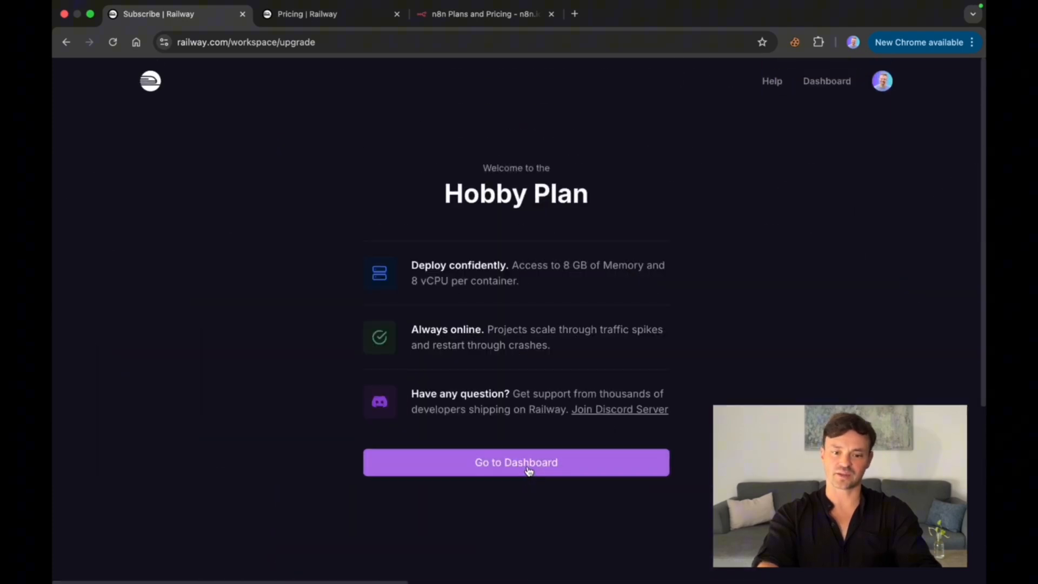
Step: Return to the dashboard and open the Primary service in the artistic-manifestation project
{"action": "left_click", "coordinate": [528, 467]}
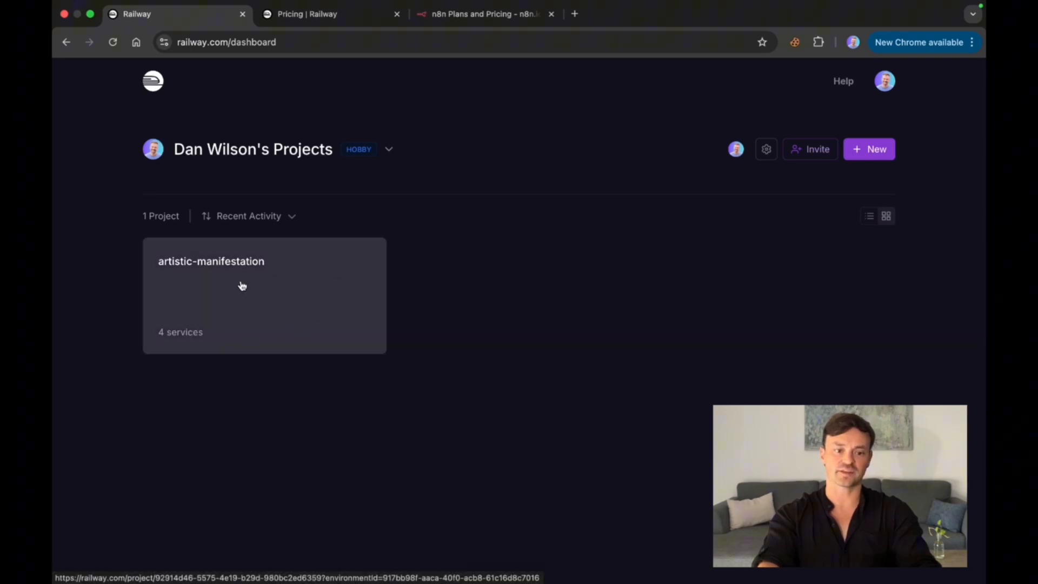
{"action": "left_click", "coordinate": [281, 310]}
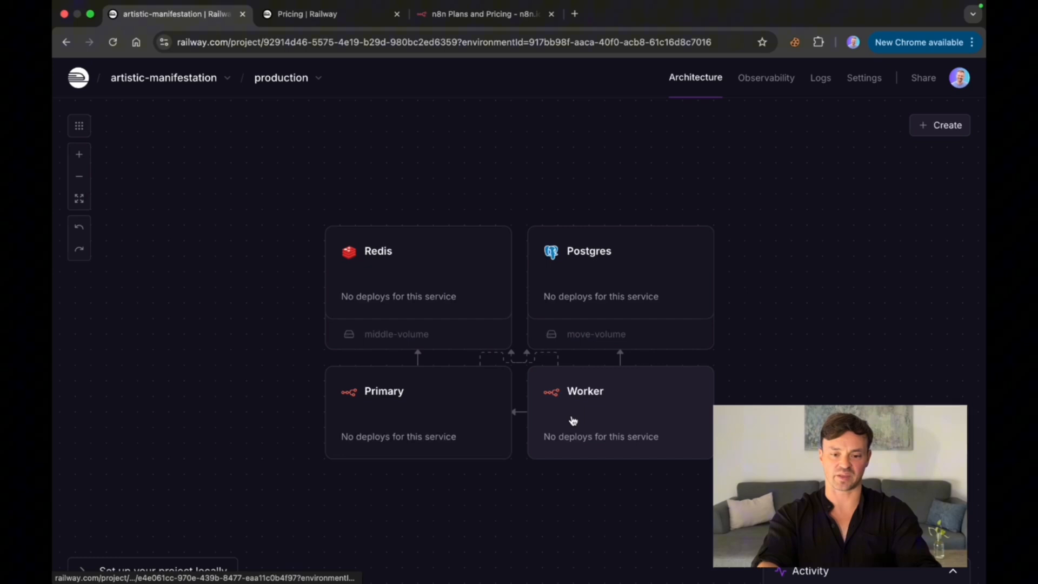
{"action": "left_click", "coordinate": [436, 408]}
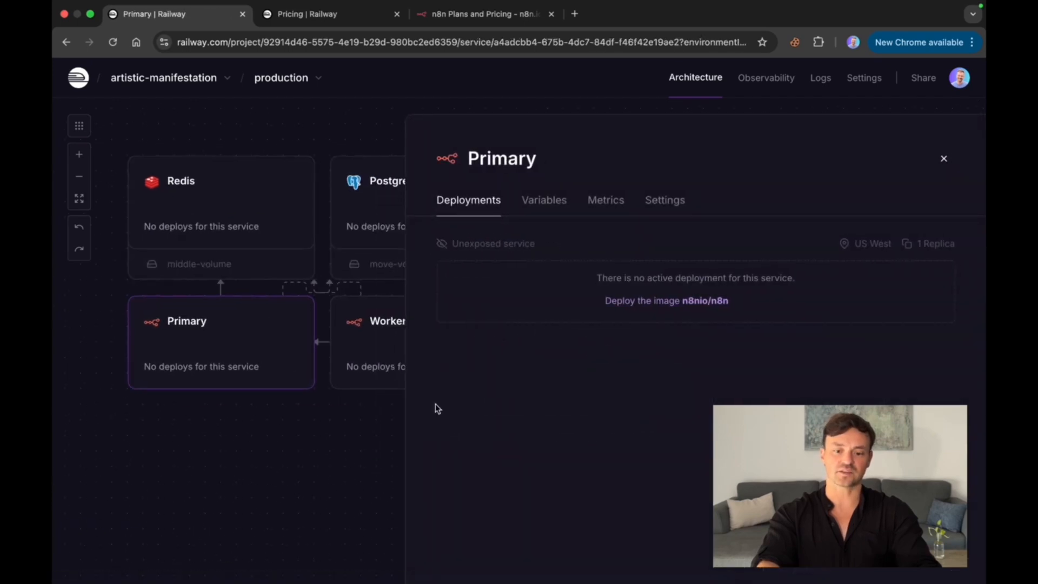
Step: Deploy the n8nio/n8n image for the Primary and Worker services, and deploy the Postgres and Redis databases
{"action": "left_click", "coordinate": [661, 306]}
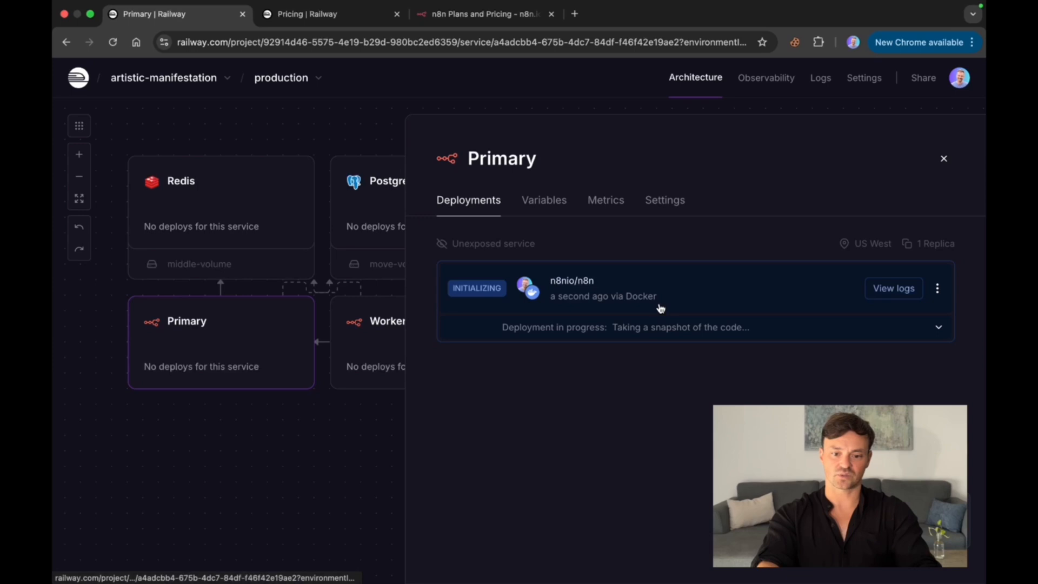
{"action": "left_click", "coordinate": [380, 355]}
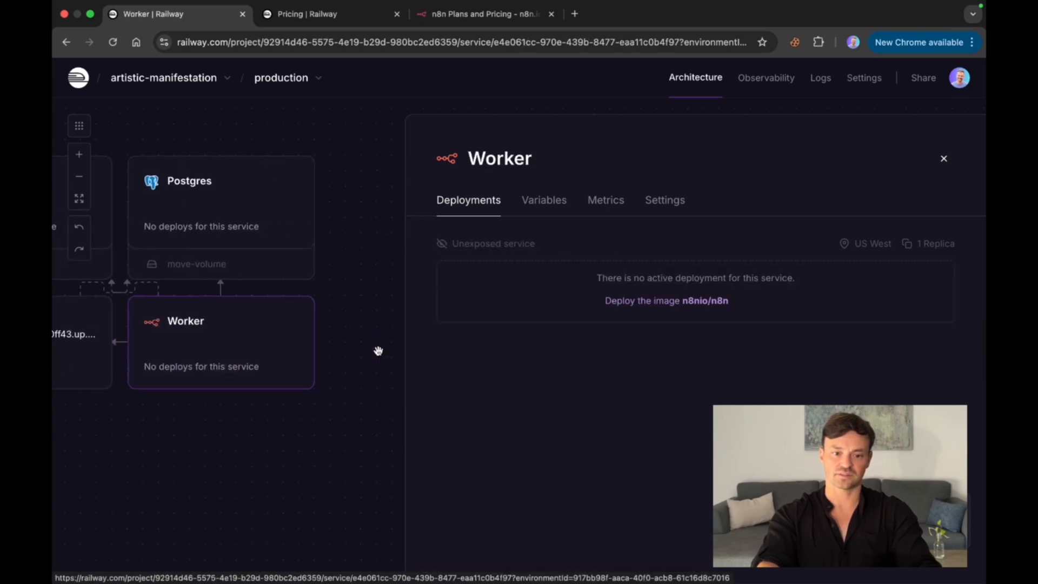
{"action": "left_click", "coordinate": [218, 226]}
{"action": "left_click", "coordinate": [102, 326]}
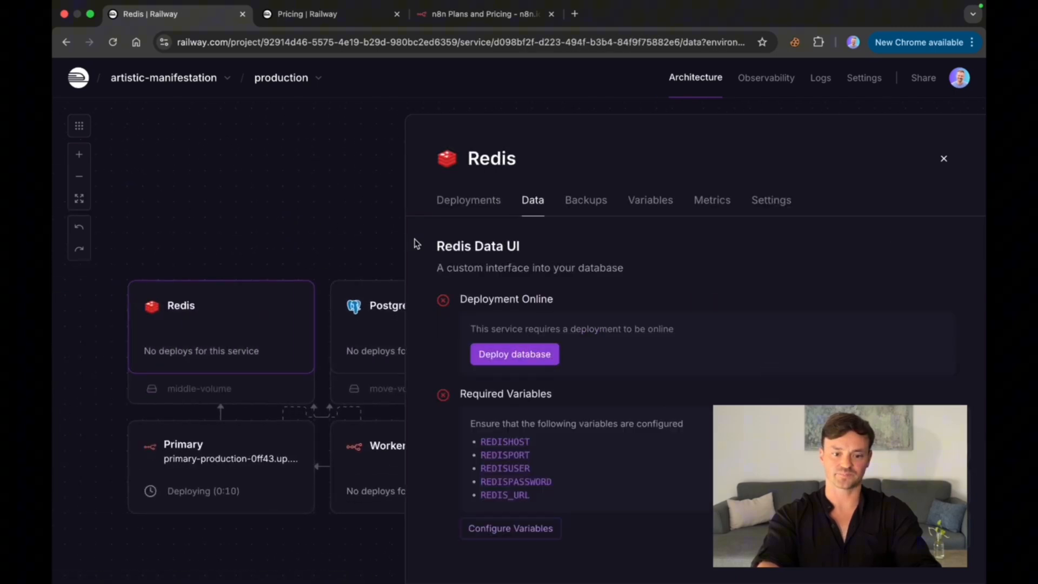
{"action": "left_click", "coordinate": [946, 163]}
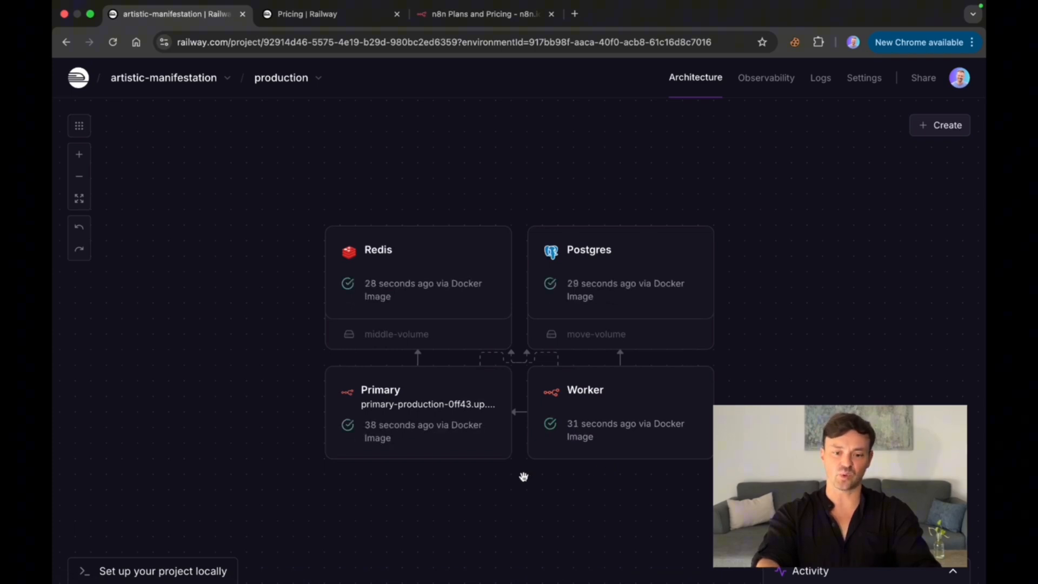
Step: Open the Primary service's public address and set up the n8n owner account with the email, first name, last name and password
{"action": "left_click", "coordinate": [414, 412]}
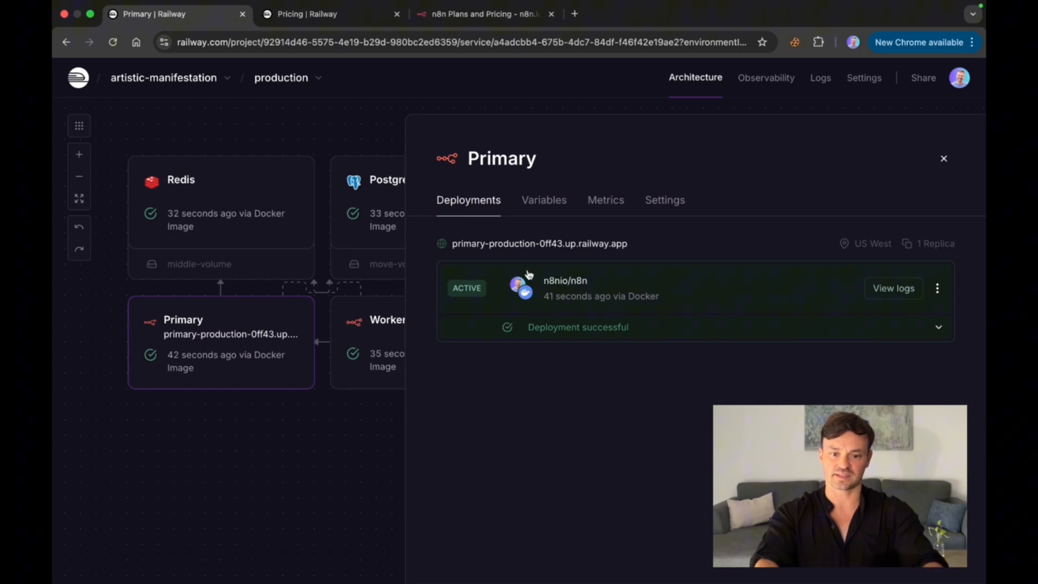
{"action": "left_click", "coordinate": [546, 245]}
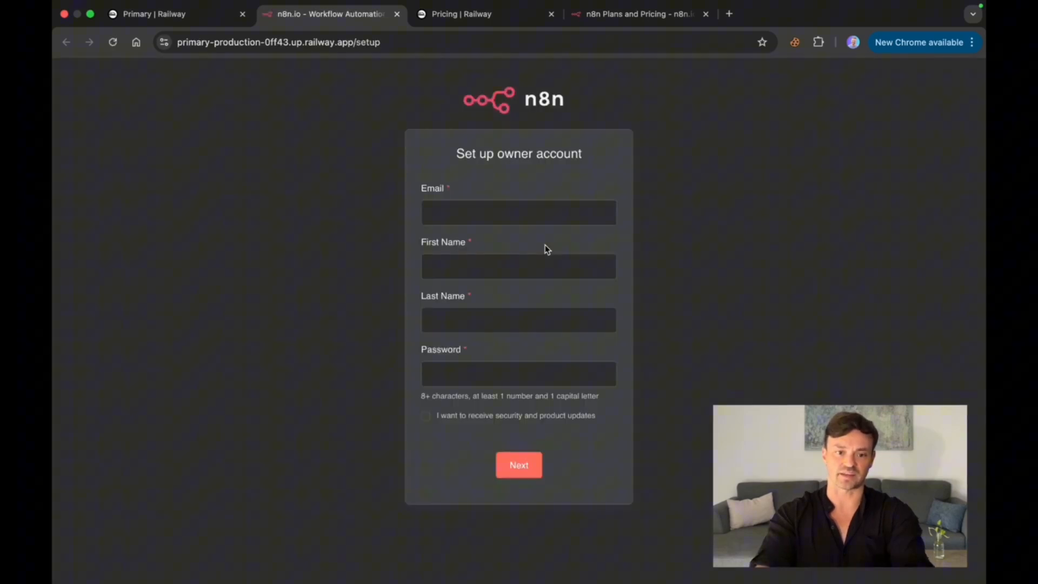
{"action": "left_click", "coordinate": [518, 210]}
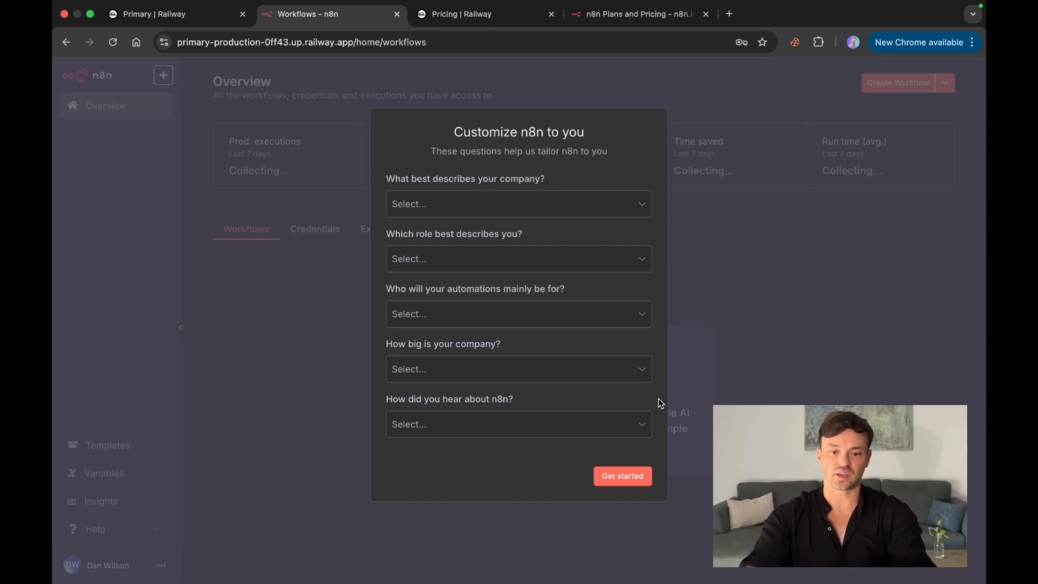
Step: Submit the n8n customization survey with Software as a service, Business Owner, Myself, Less than 20 people and Google
{"action": "left_click", "coordinate": [642, 201]}
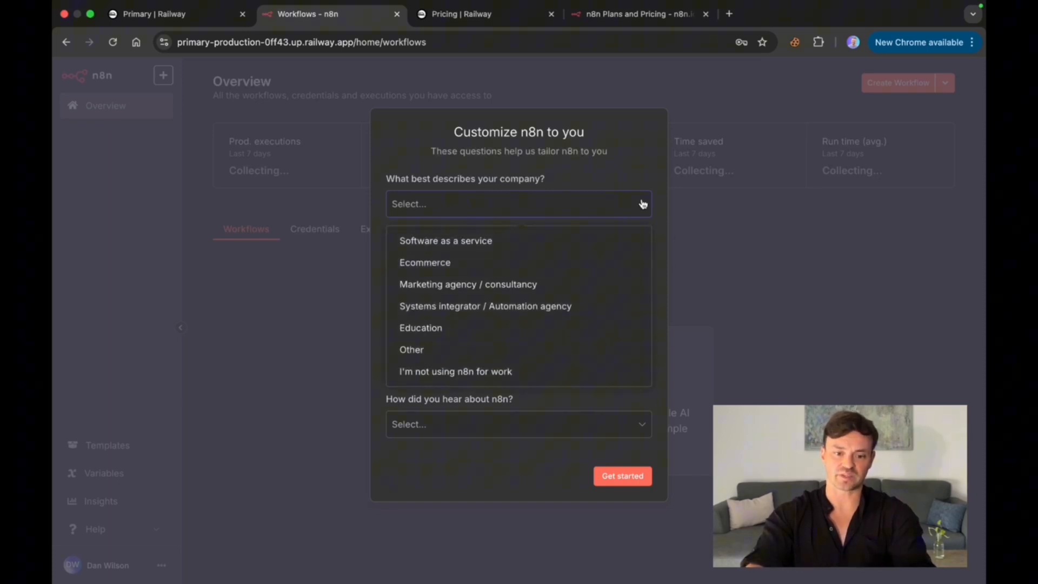
{"action": "left_click", "coordinate": [617, 245]}
{"action": "left_click", "coordinate": [613, 268]}
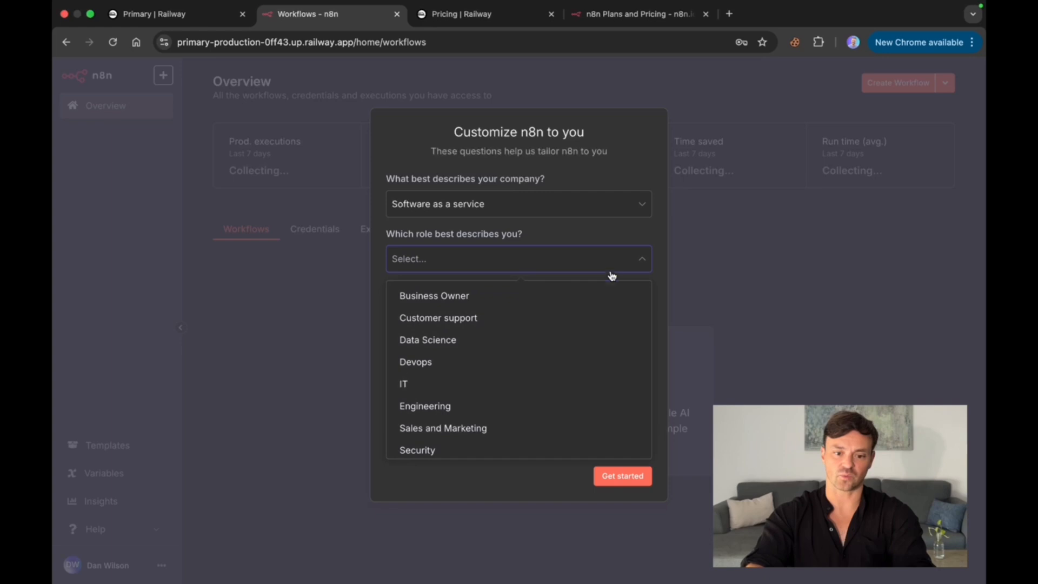
{"action": "left_click", "coordinate": [611, 295]}
{"action": "left_click", "coordinate": [607, 318]}
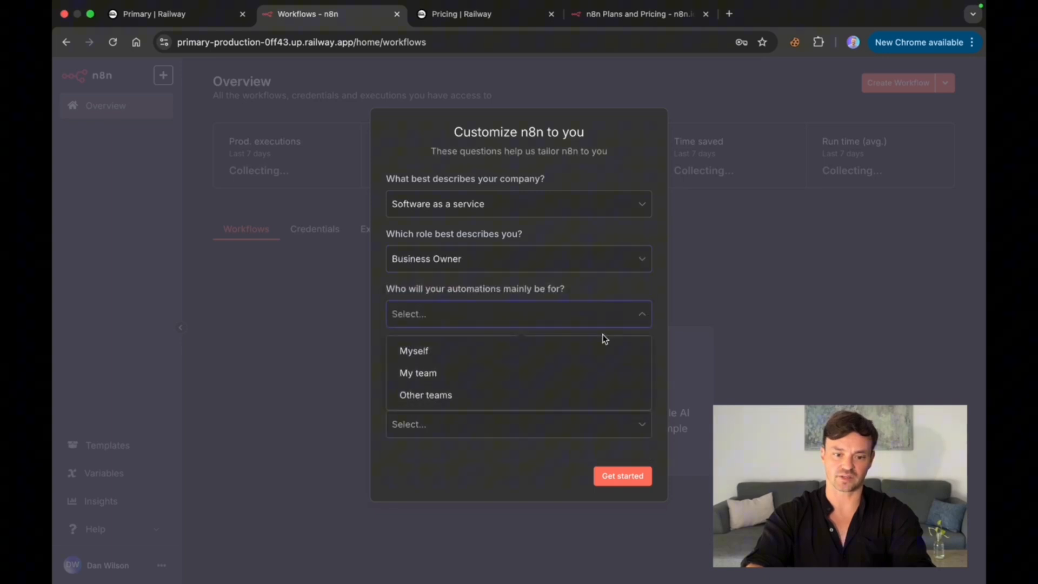
{"action": "left_click", "coordinate": [601, 357]}
{"action": "left_click", "coordinate": [597, 378]}
{"action": "left_click", "coordinate": [594, 405]}
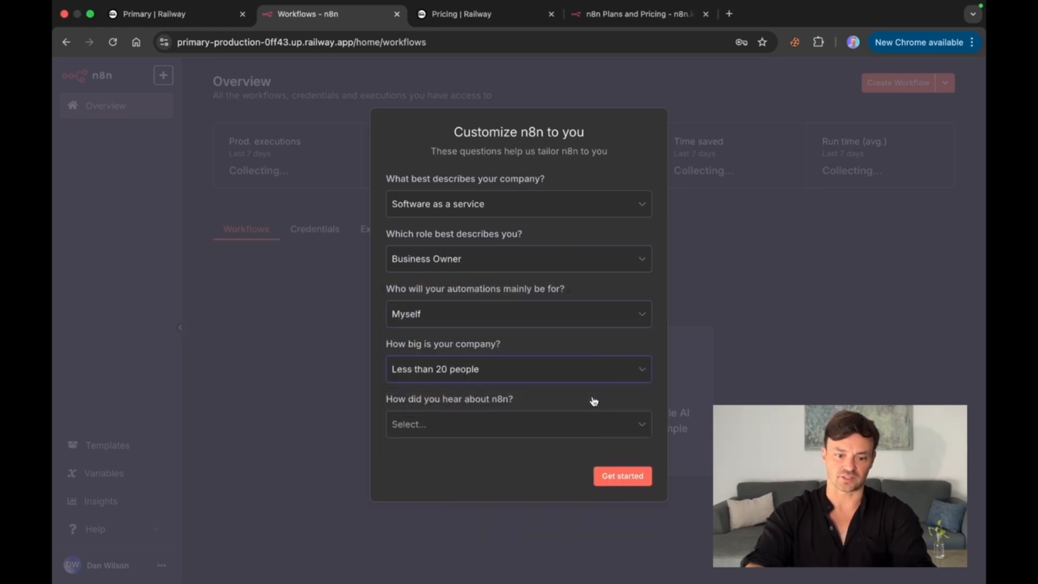
{"action": "left_click", "coordinate": [594, 425]}
{"action": "left_click", "coordinate": [599, 248]}
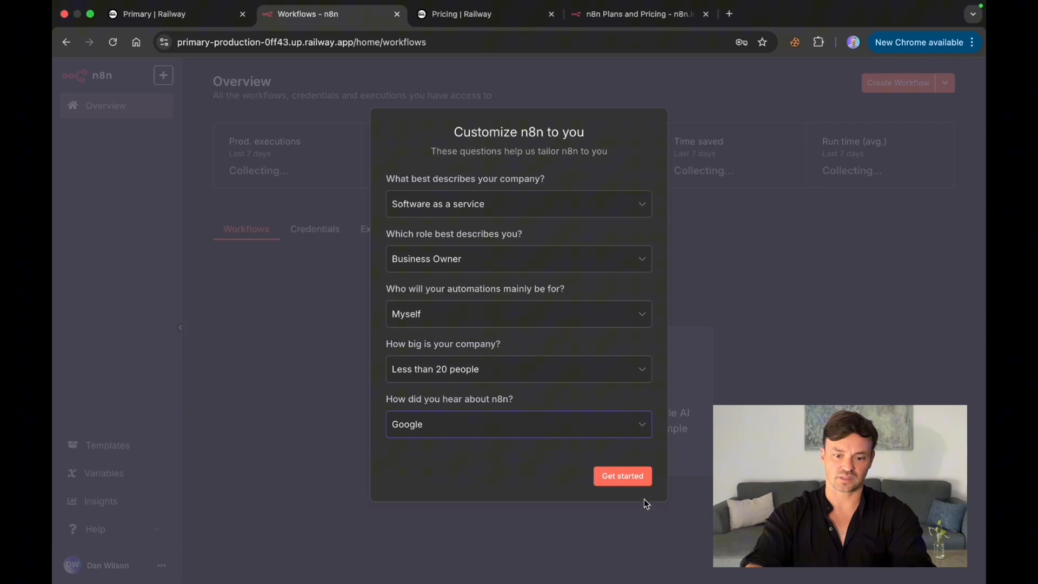
{"action": "left_click", "coordinate": [628, 478]}
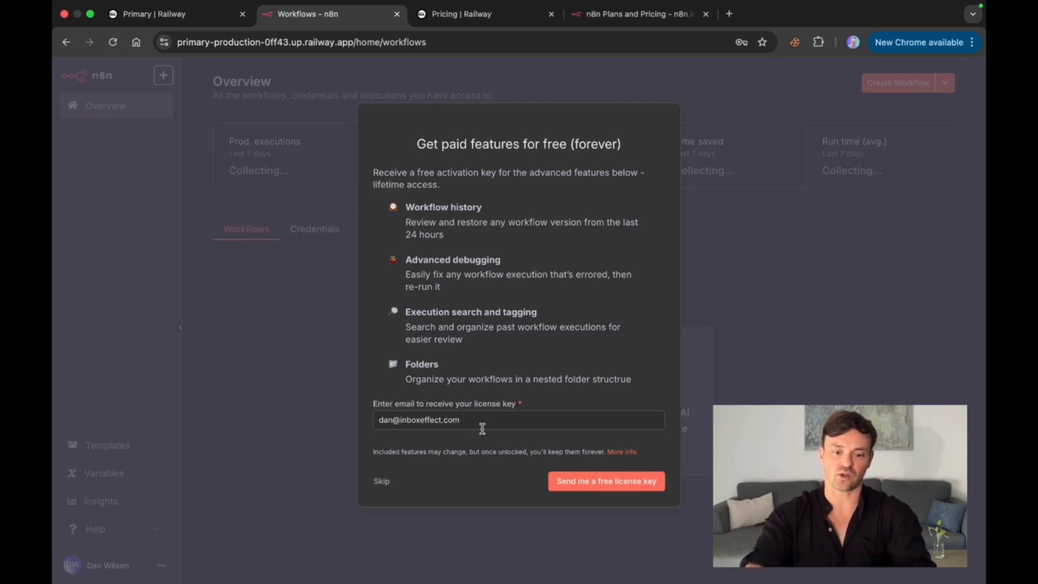
Step: Request the free n8n license key for the owner's email and enter the activation key under Usage and plan
{"action": "left_click_drag", "start_coordinate": [497, 420], "coordinate": [378, 420]}
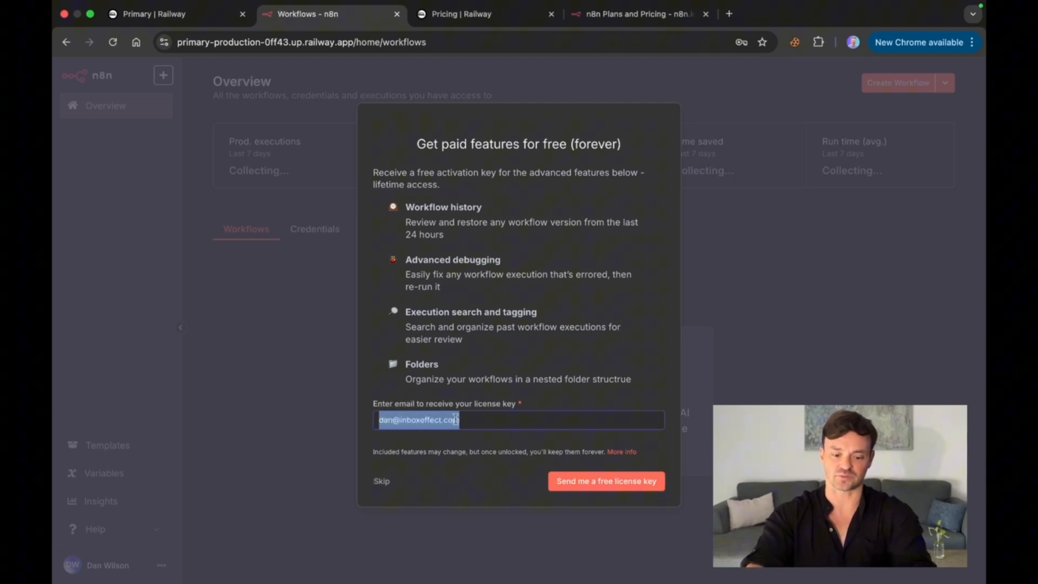
{"action": "left_click", "coordinate": [611, 489]}
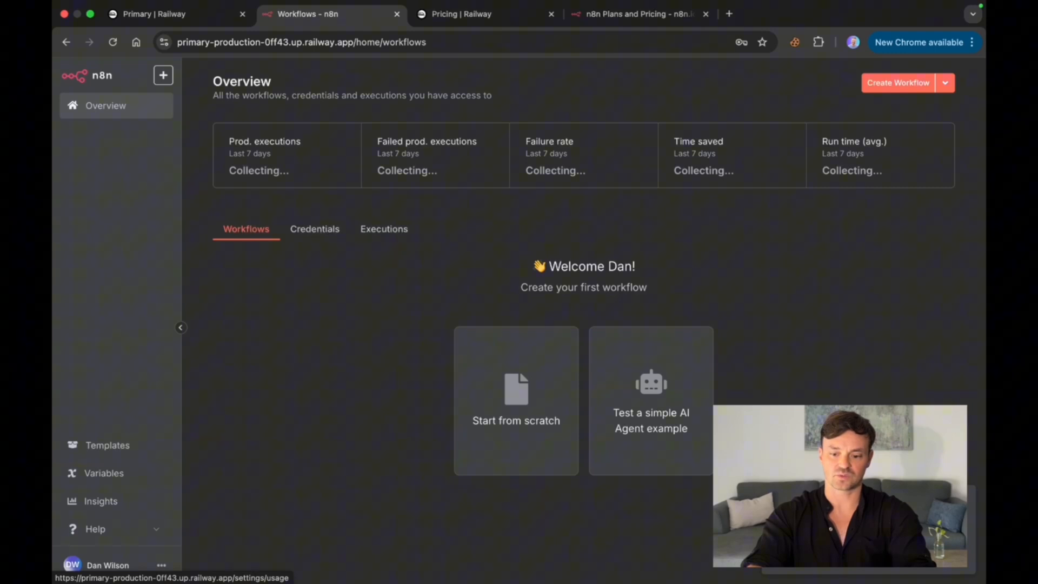
{"action": "left_click", "coordinate": [860, 546]}
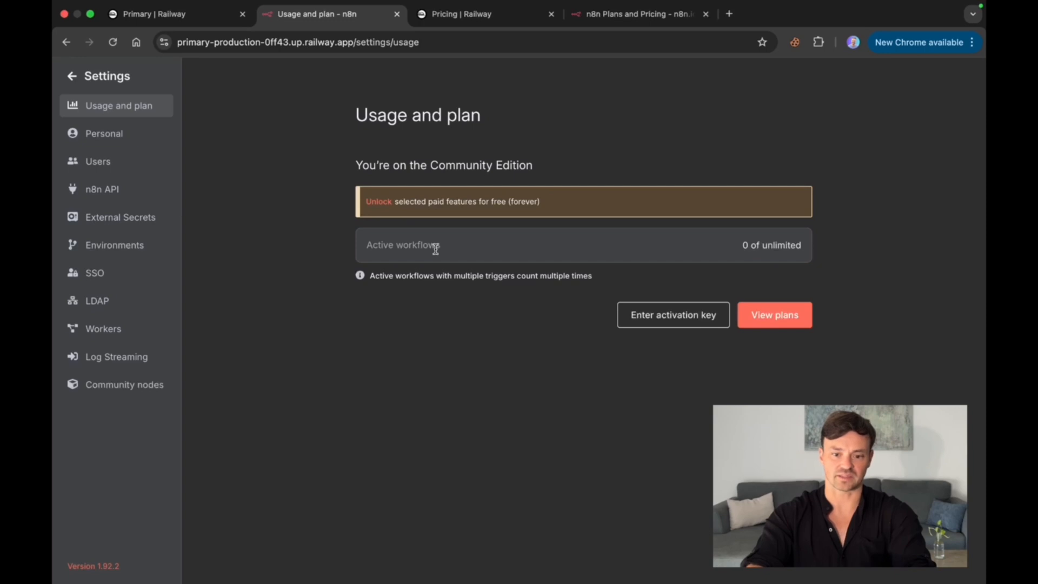
{"action": "left_click", "coordinate": [676, 316]}
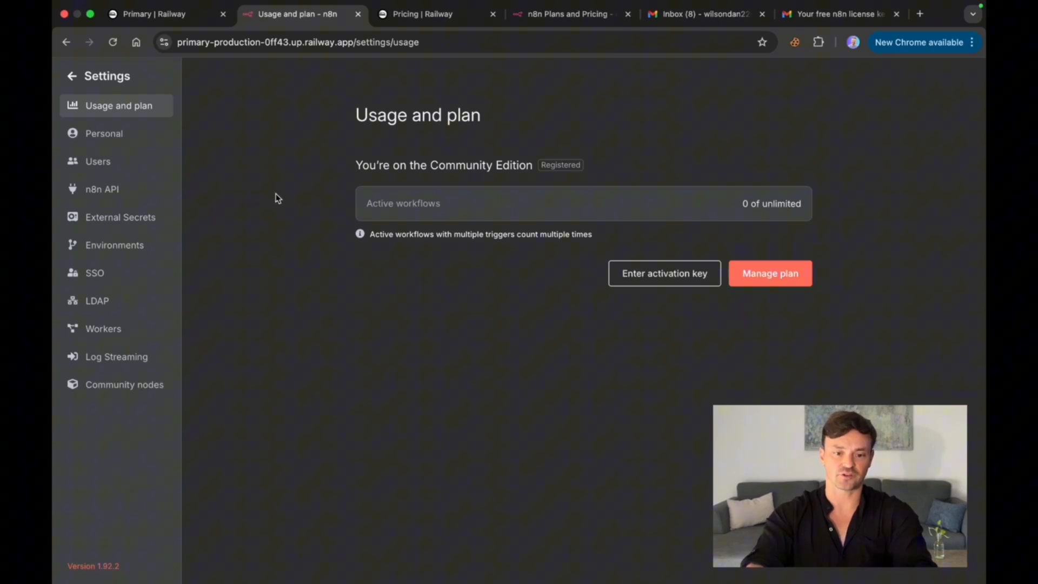
Step: Return to the n8n overview and start a new workflow from scratch, briefly checking the node list
{"action": "left_click", "coordinate": [108, 78]}
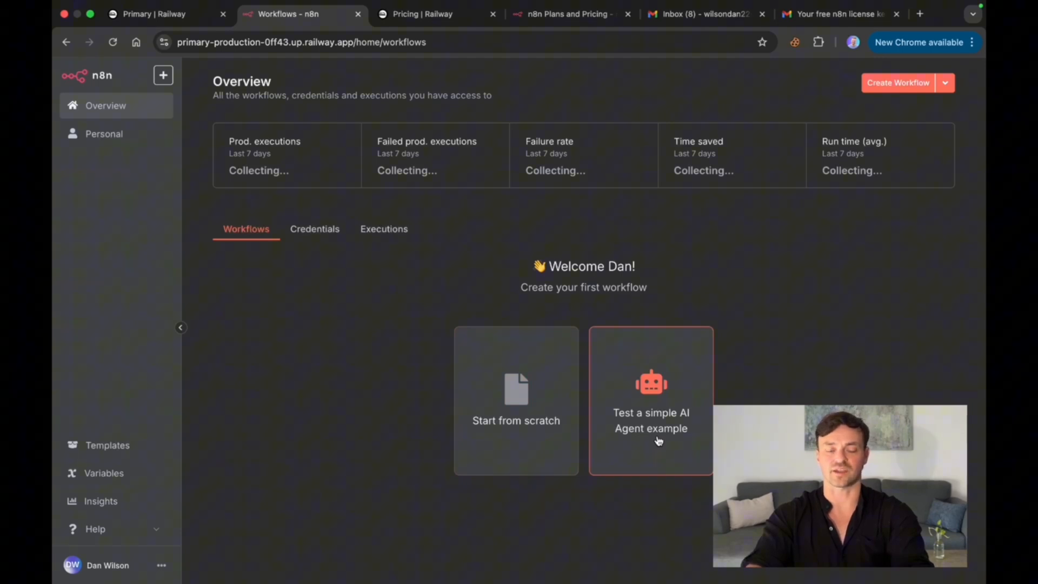
{"action": "left_click", "coordinate": [527, 435]}
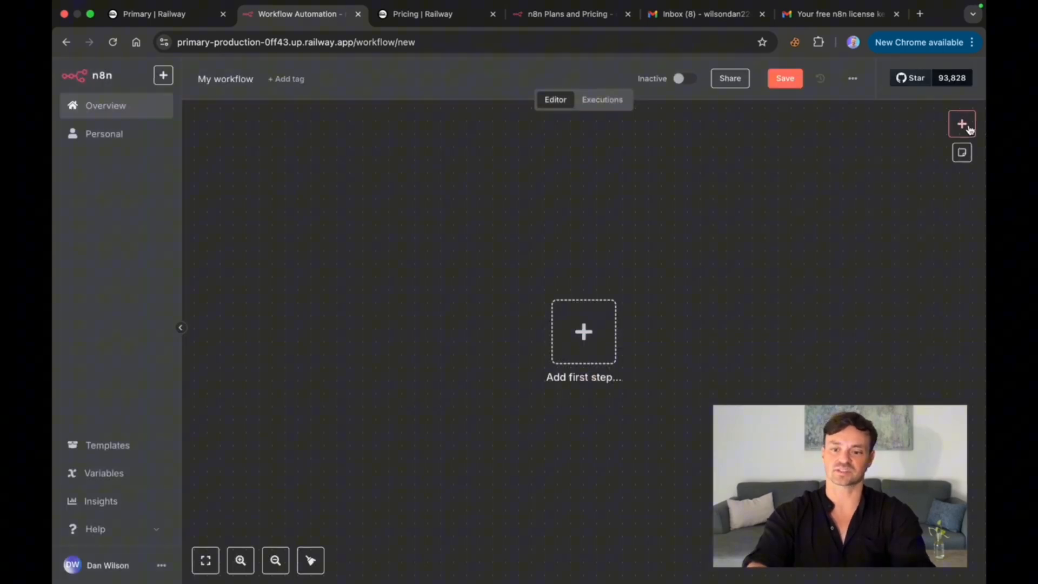
{"action": "left_click", "coordinate": [962, 124]}
{"action": "left_click", "coordinate": [685, 178]}
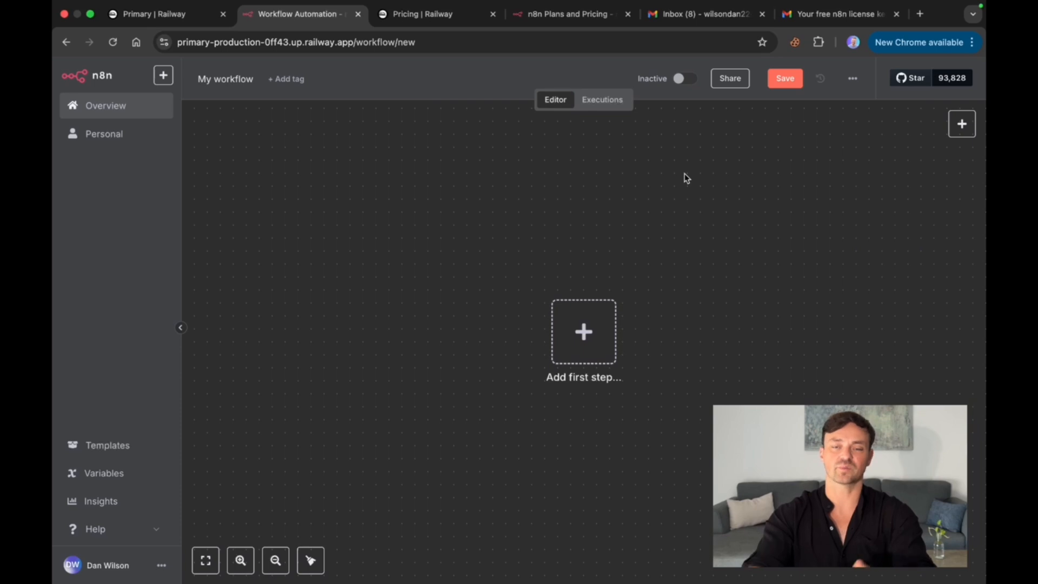